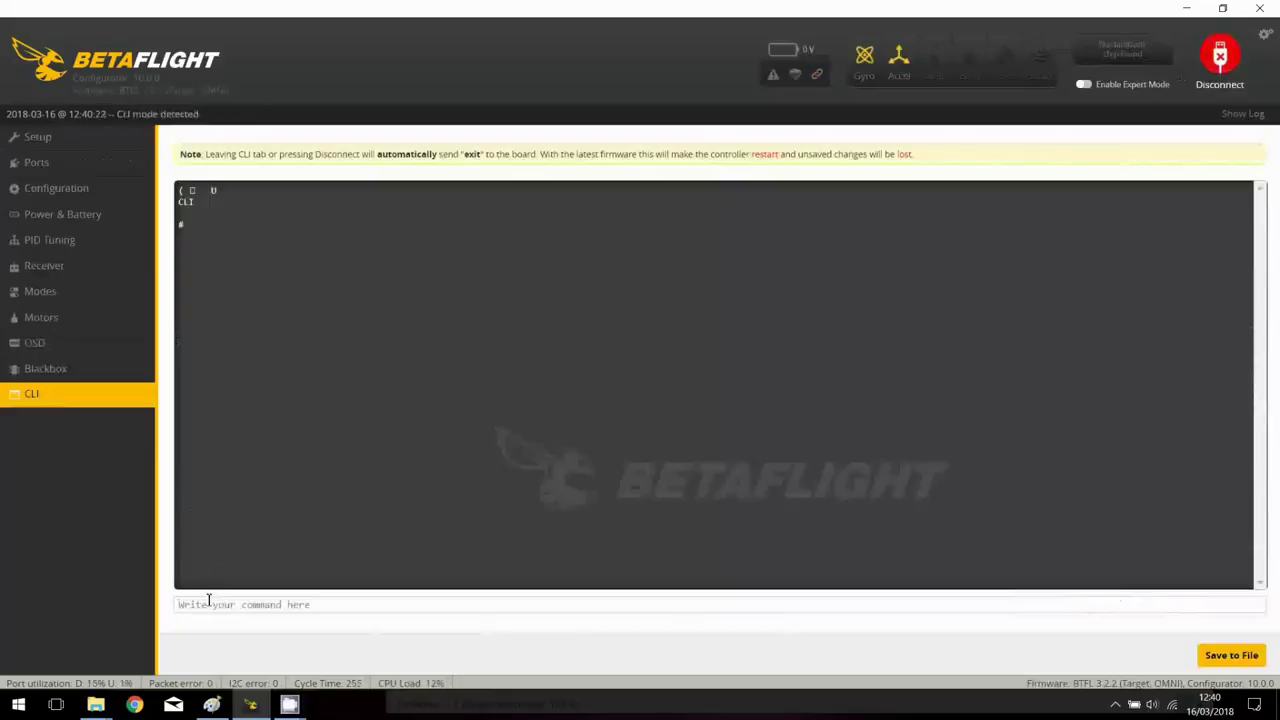
# Run the version command in the CLI to query the flight controller's firmware
pyautogui.click(207, 604)
pyautogui.write('version')
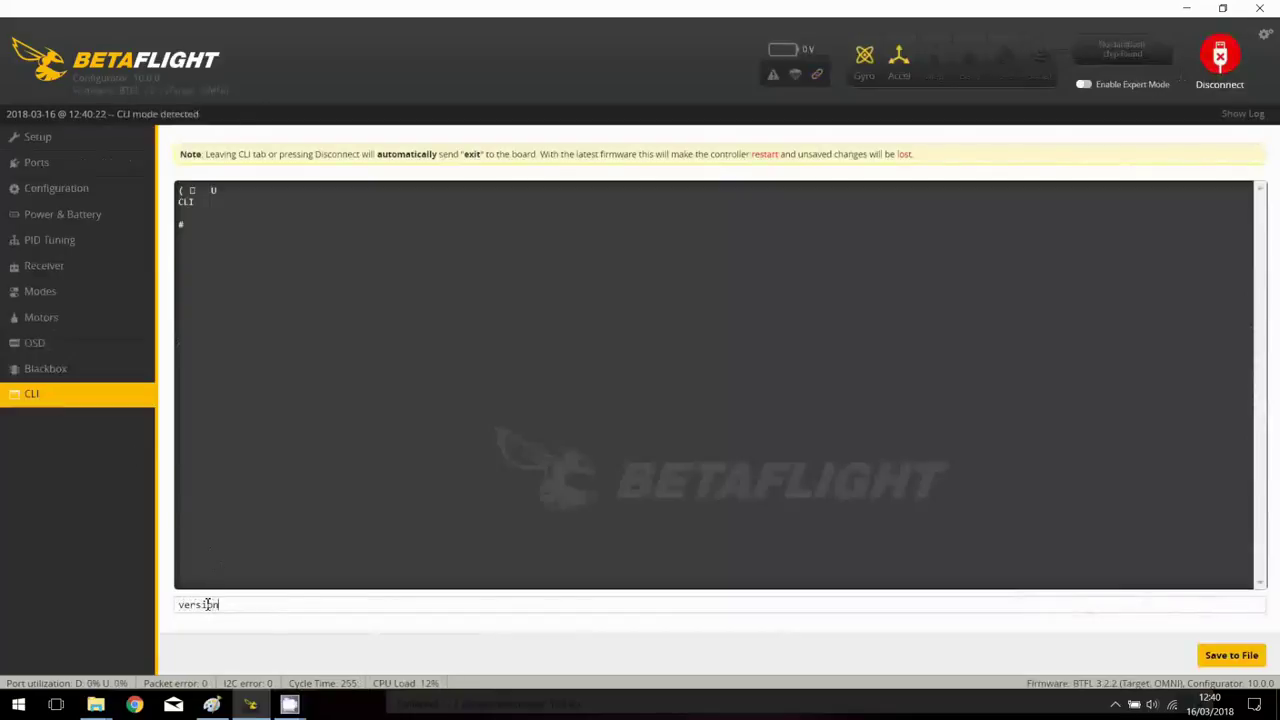
pyautogui.press('Return')
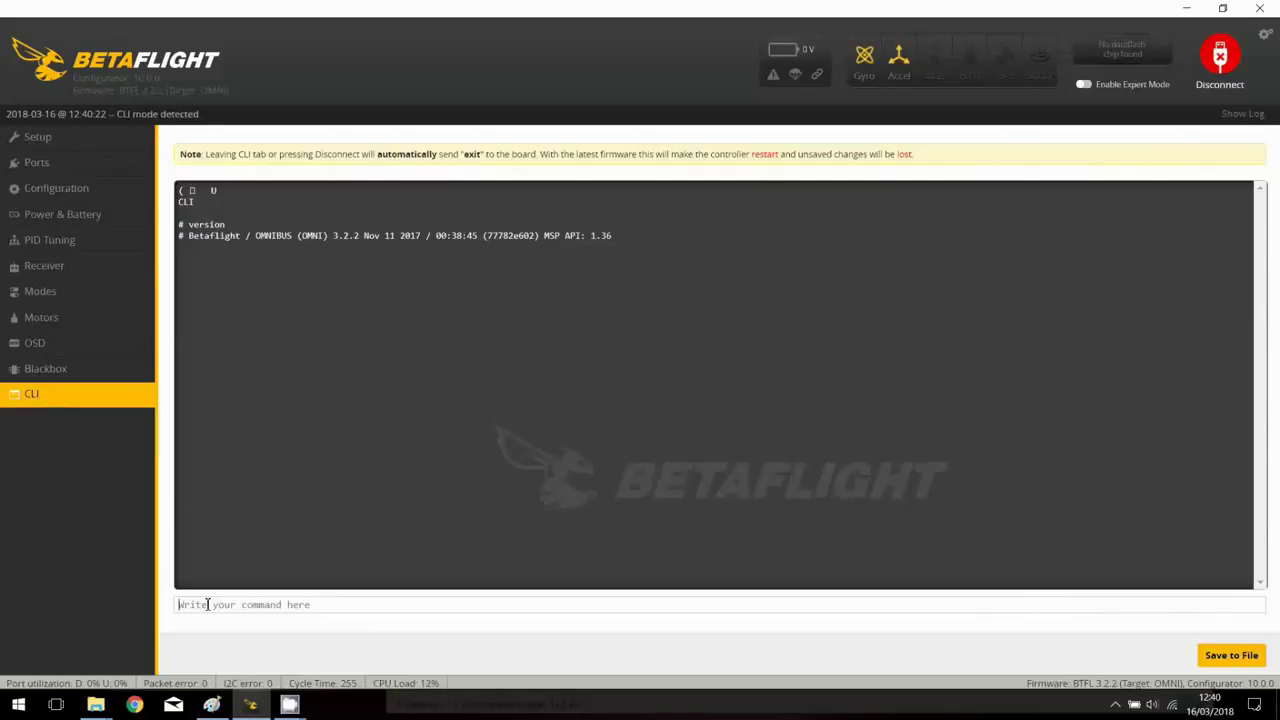
# Run the dump command in the CLI and select its complete output, from the dump line to tpa_breakpoint
pyautogui.write('dump')
pyautogui.press('Return')
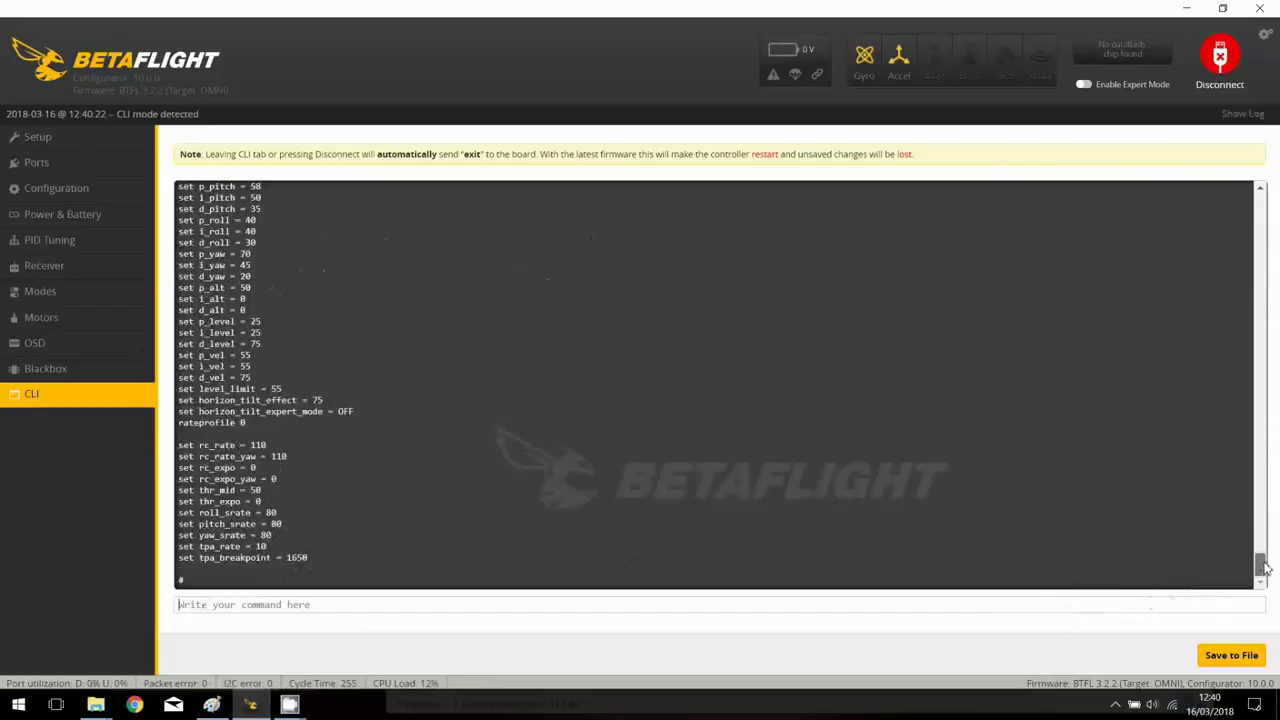
pyautogui.moveTo(1263, 567); pyautogui.dragTo(1261, 200)
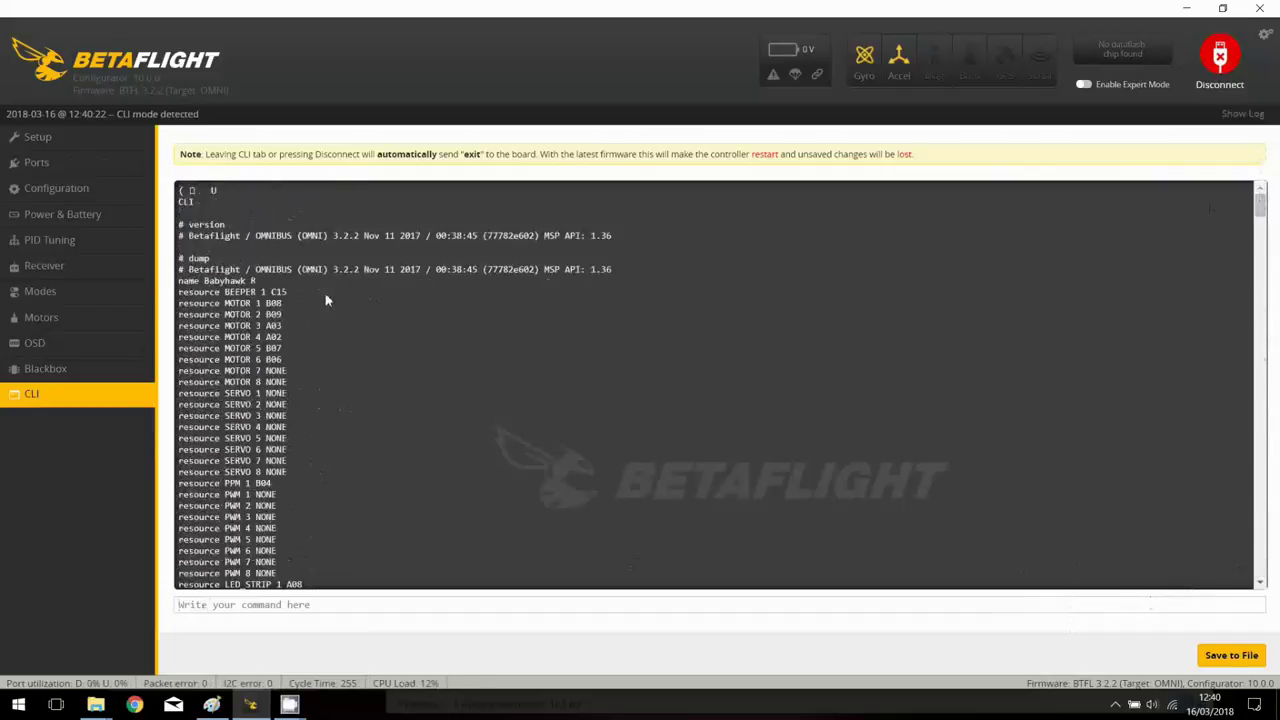
pyautogui.moveTo(179, 258); pyautogui.dragTo(326, 558)
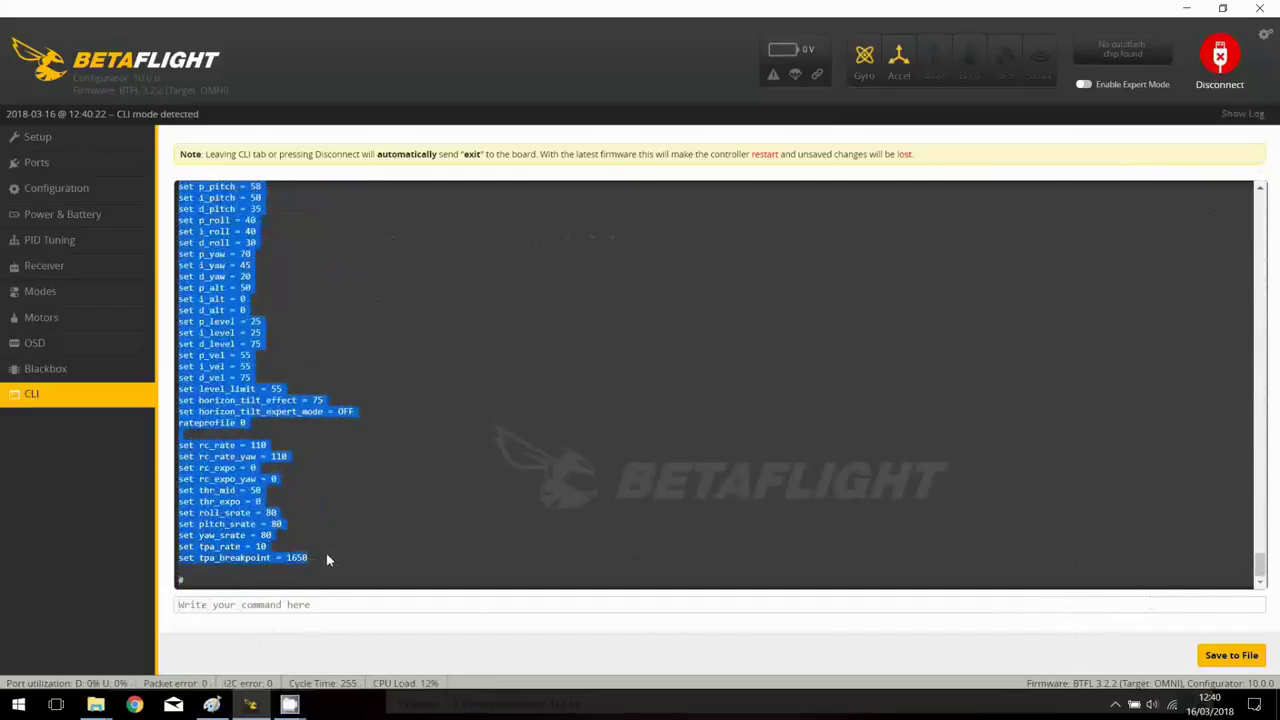
# Switch to File Explorer and open the backup Dump_BH_R_2P.txt from the Emax Babyhawk R 2p folder in Notepad
pyautogui.click(96, 704)
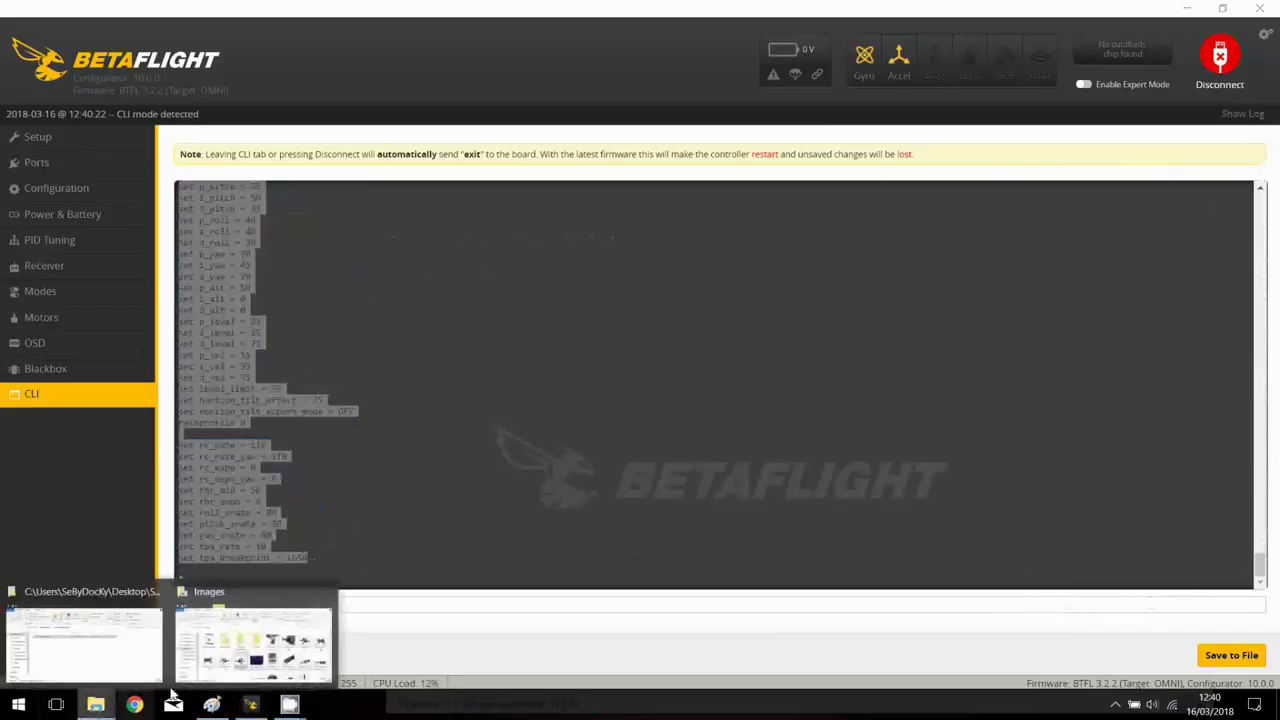
pyautogui.click(118, 668)
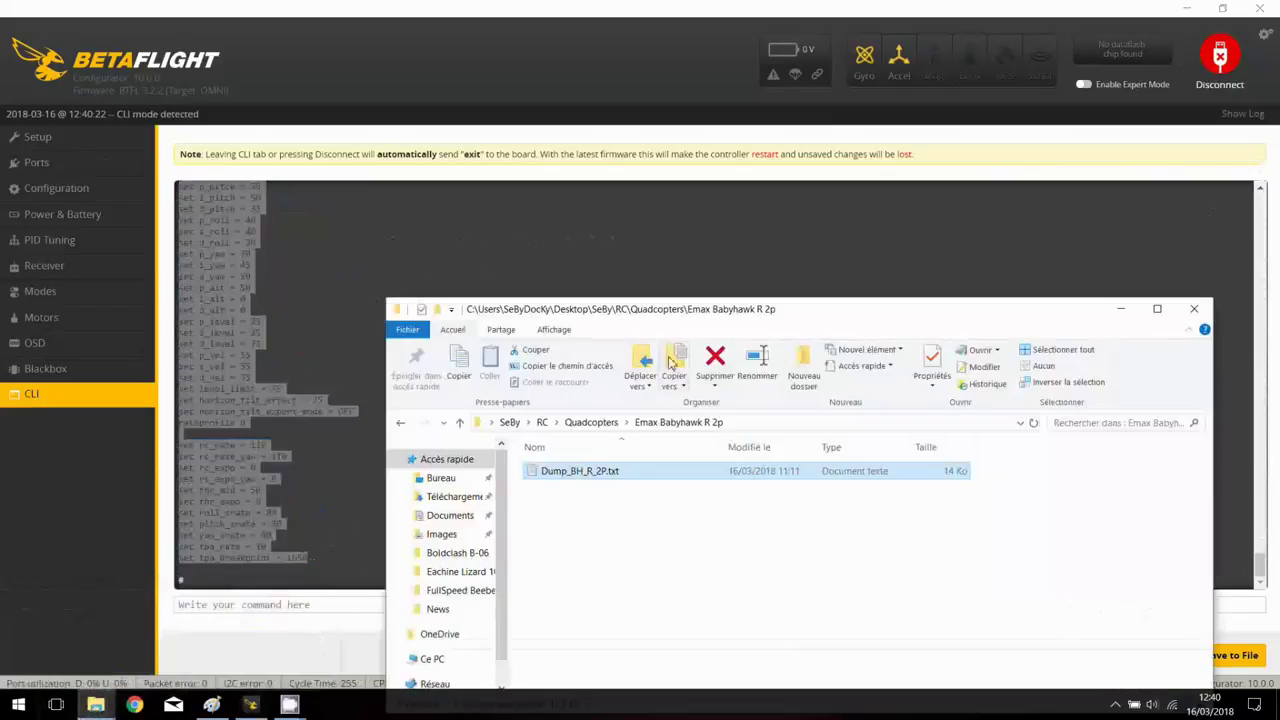
pyautogui.doubleClick(551, 474)
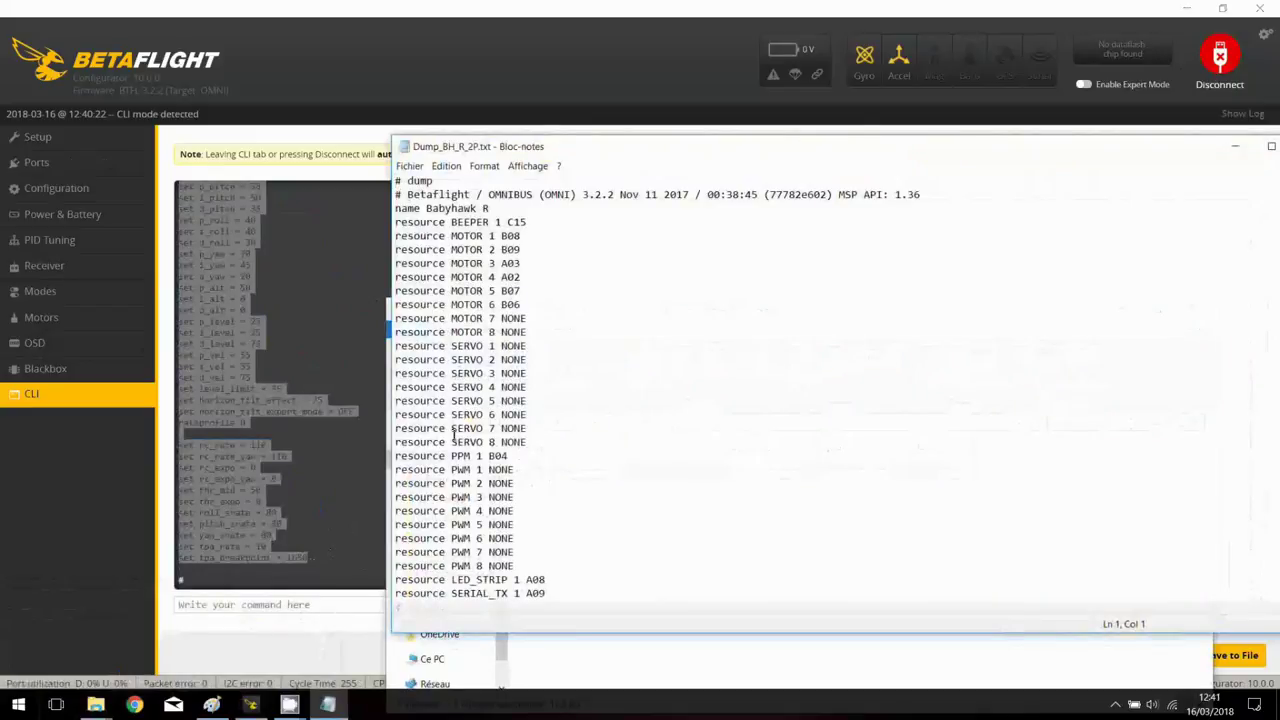
# Return to Betaflight Configurator and run the save command in the CLI to store the settings and restart the board
pyautogui.click(308, 606)
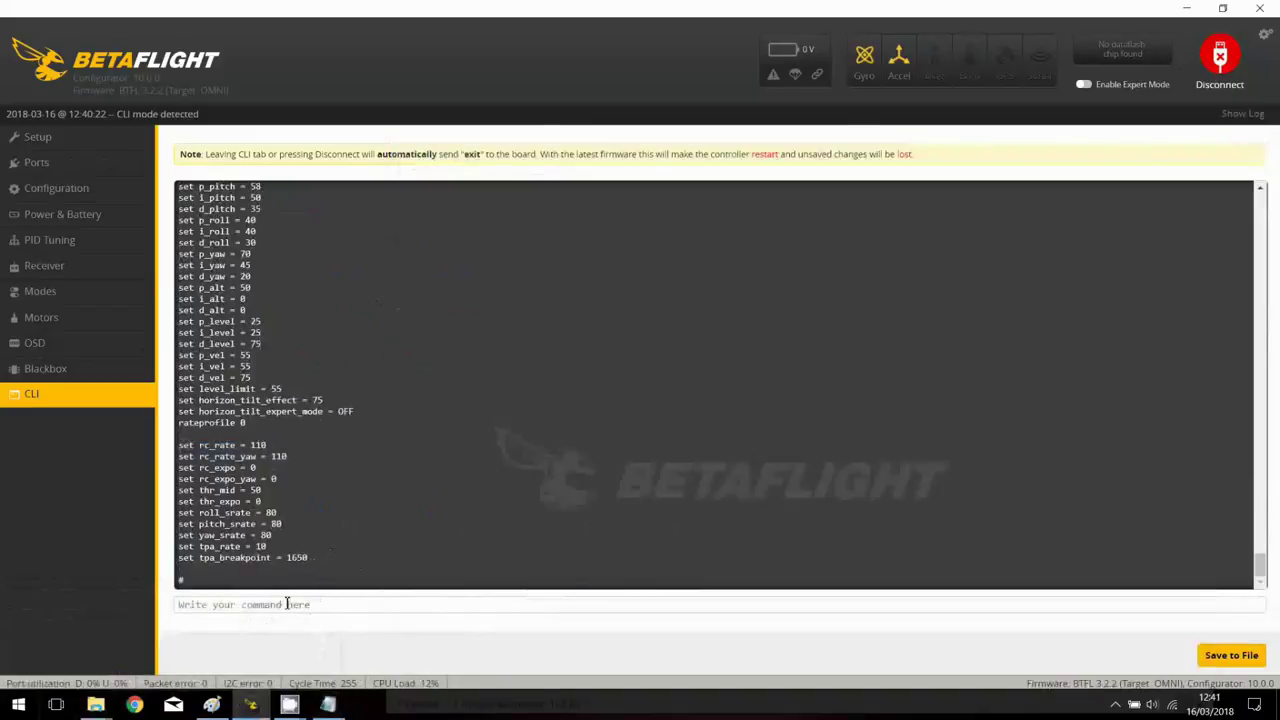
pyautogui.write('save')
pyautogui.press('Return')
# Reconnect to the flight controller on COM14 at 115200 baud, reattempting the connection if it stalls
pyautogui.click(35, 140)
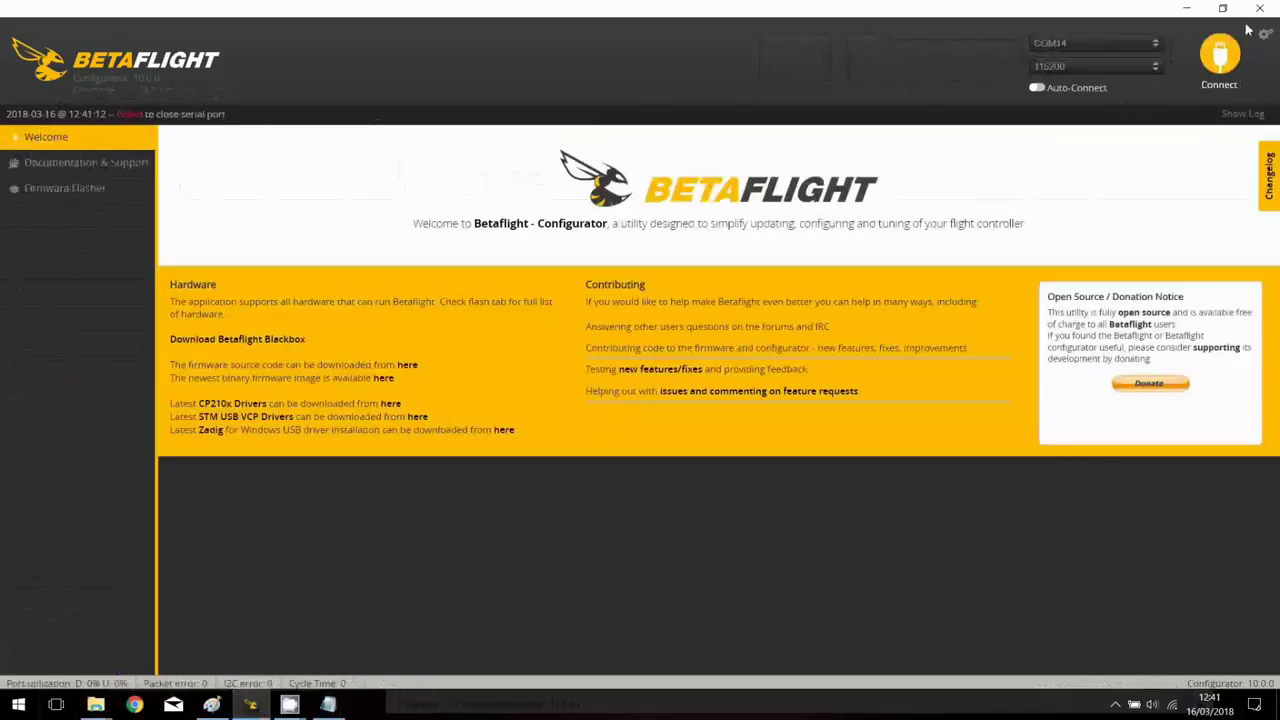
pyautogui.click(1224, 56)
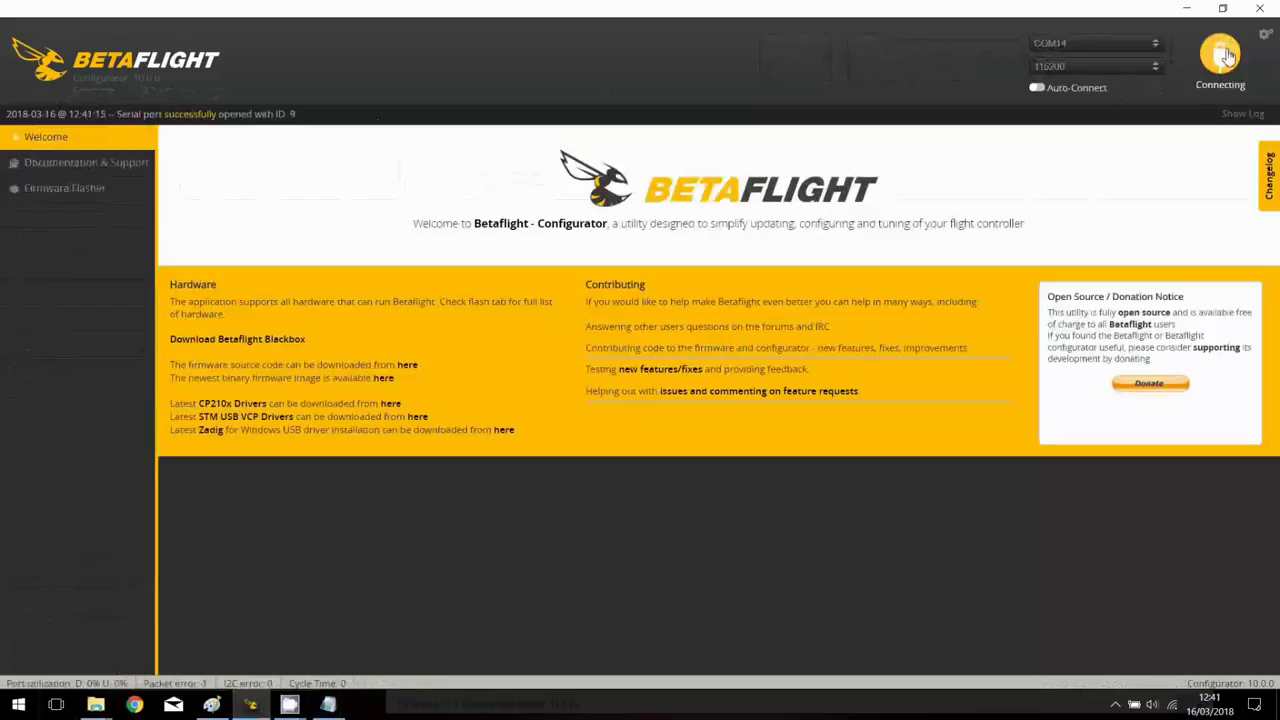
pyautogui.click(1222, 58)
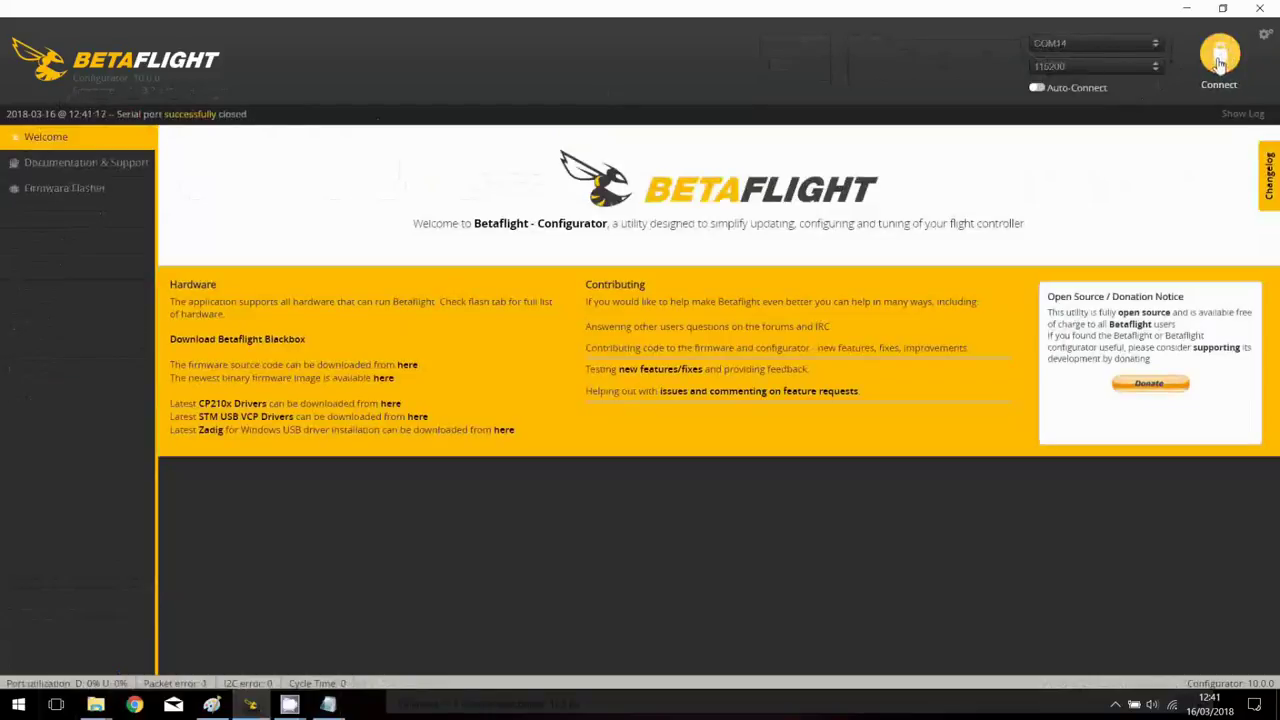
pyautogui.click(1220, 60)
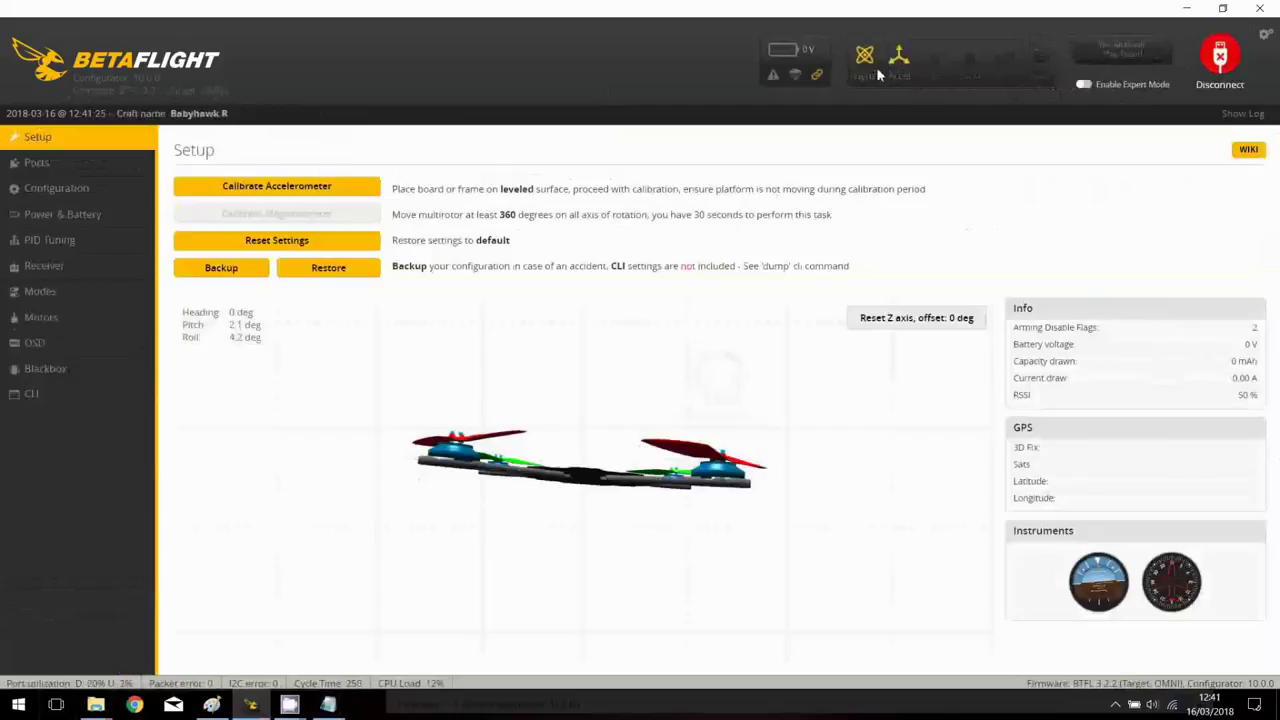
# Review the serial port assignments and disable the barometer in the system configuration
pyautogui.click(44, 172)
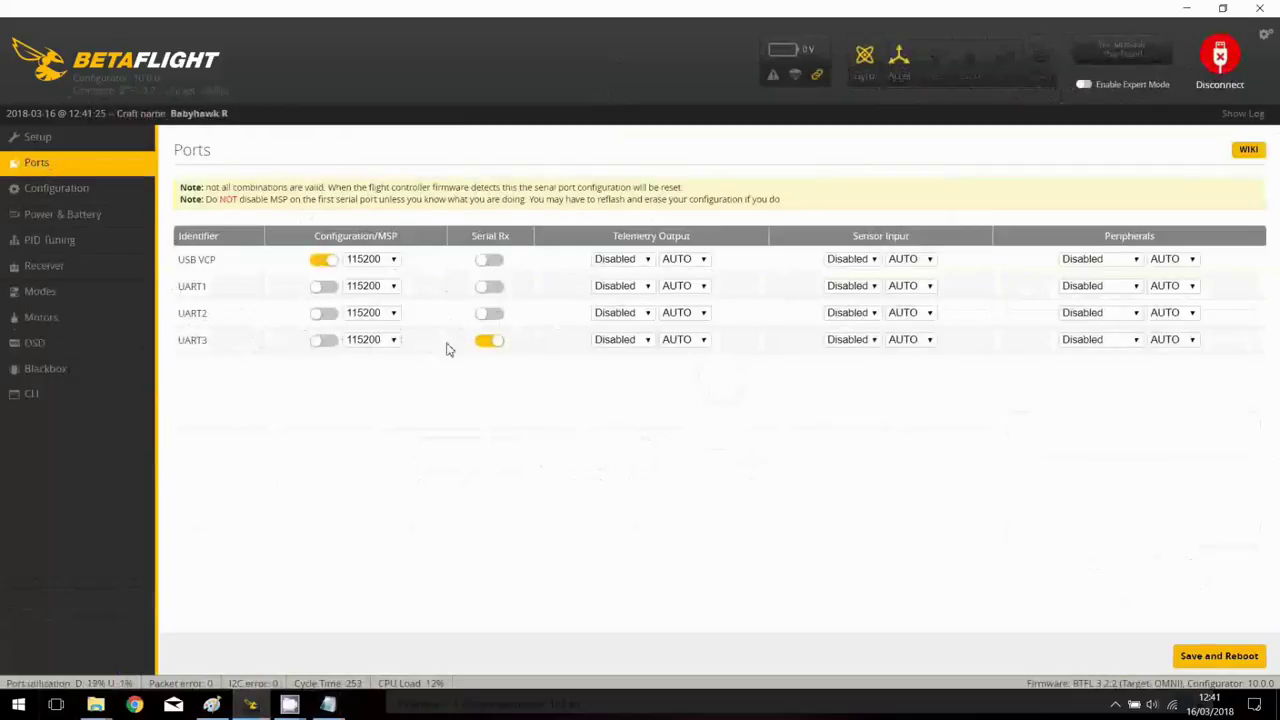
pyautogui.click(62, 194)
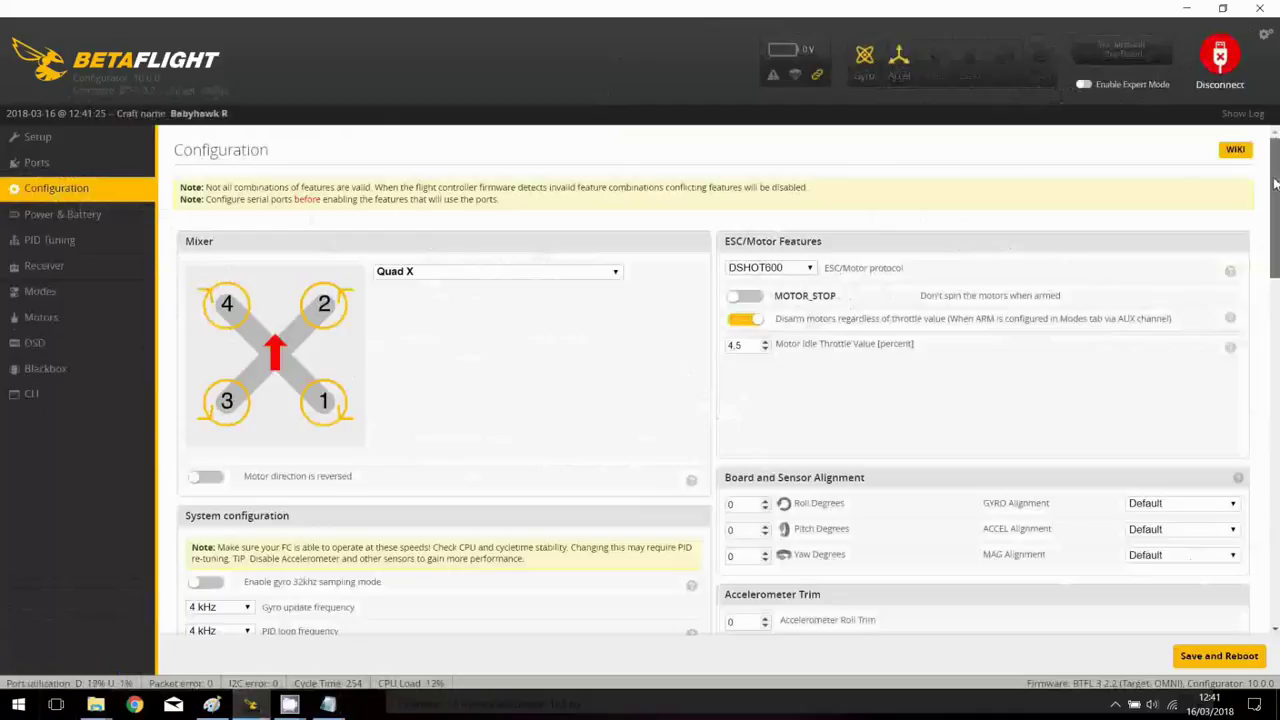
pyautogui.scroll(-2, 280, 397)
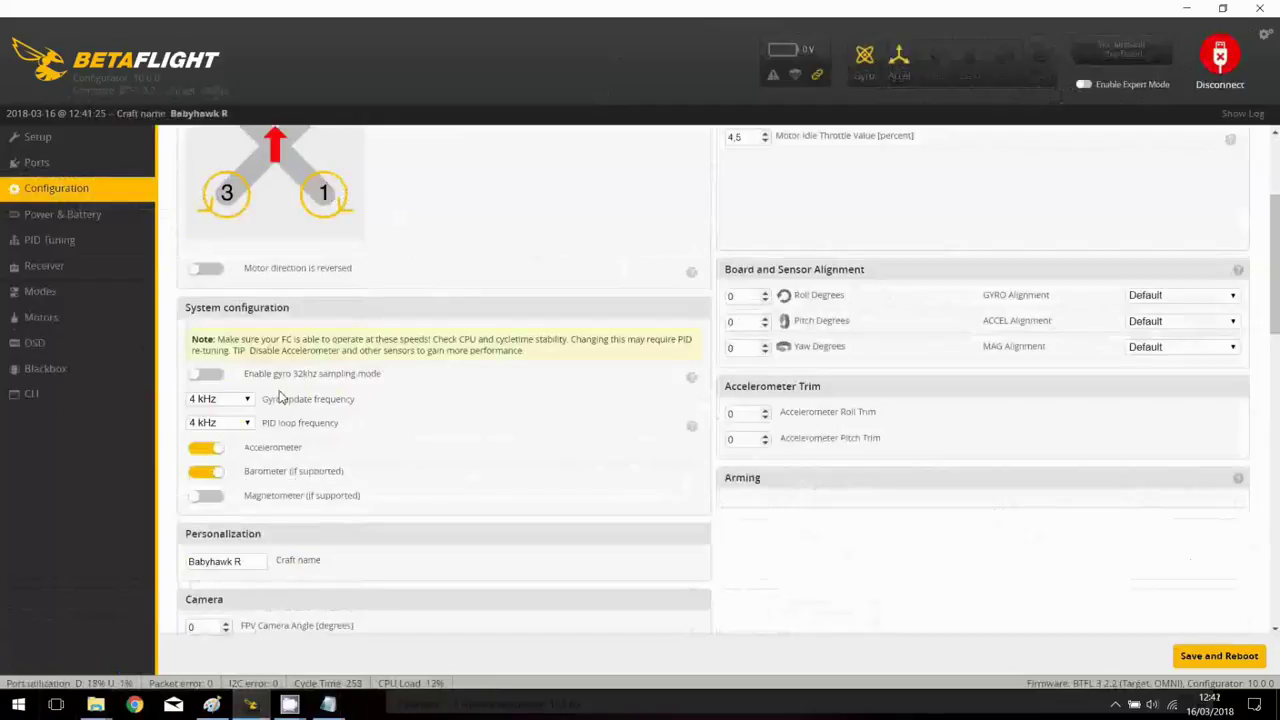
pyautogui.click(206, 476)
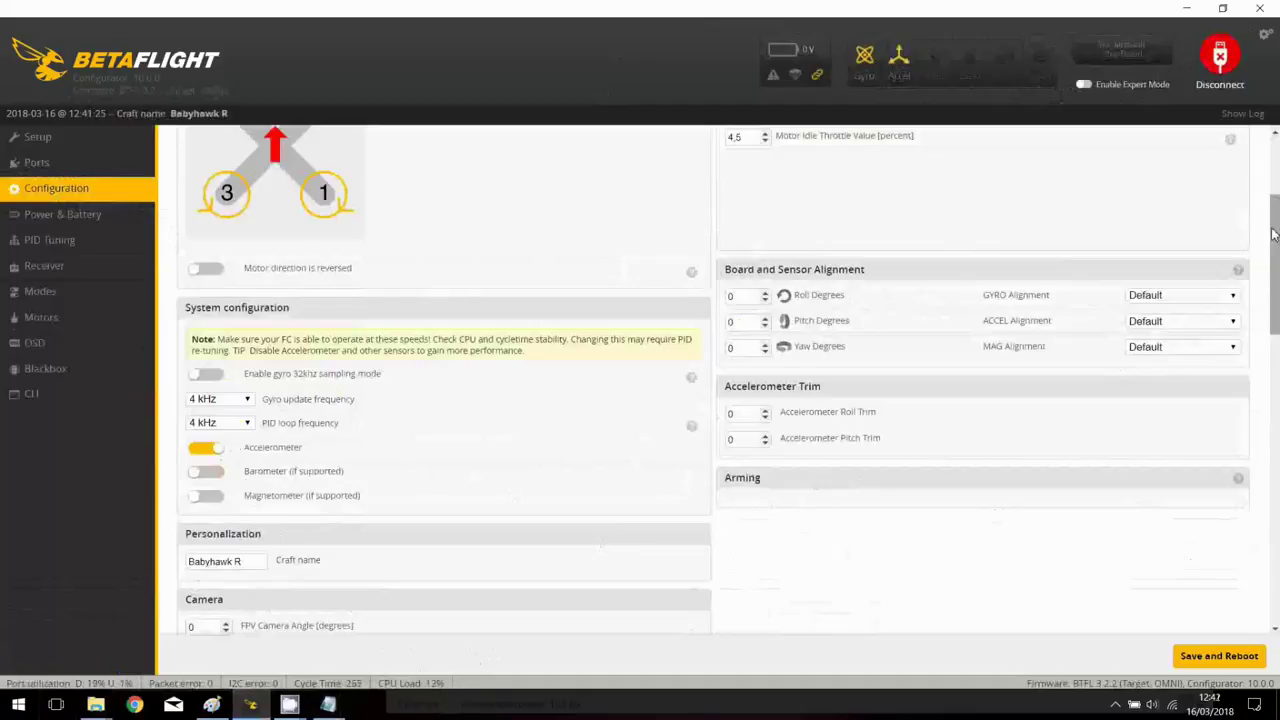
# Review the receiver, feature and beeper settings, disable AIRMODE and ANTI_GRAVITY, and save the configuration with a reboot
pyautogui.moveTo(1273, 234); pyautogui.dragTo(1274, 303)
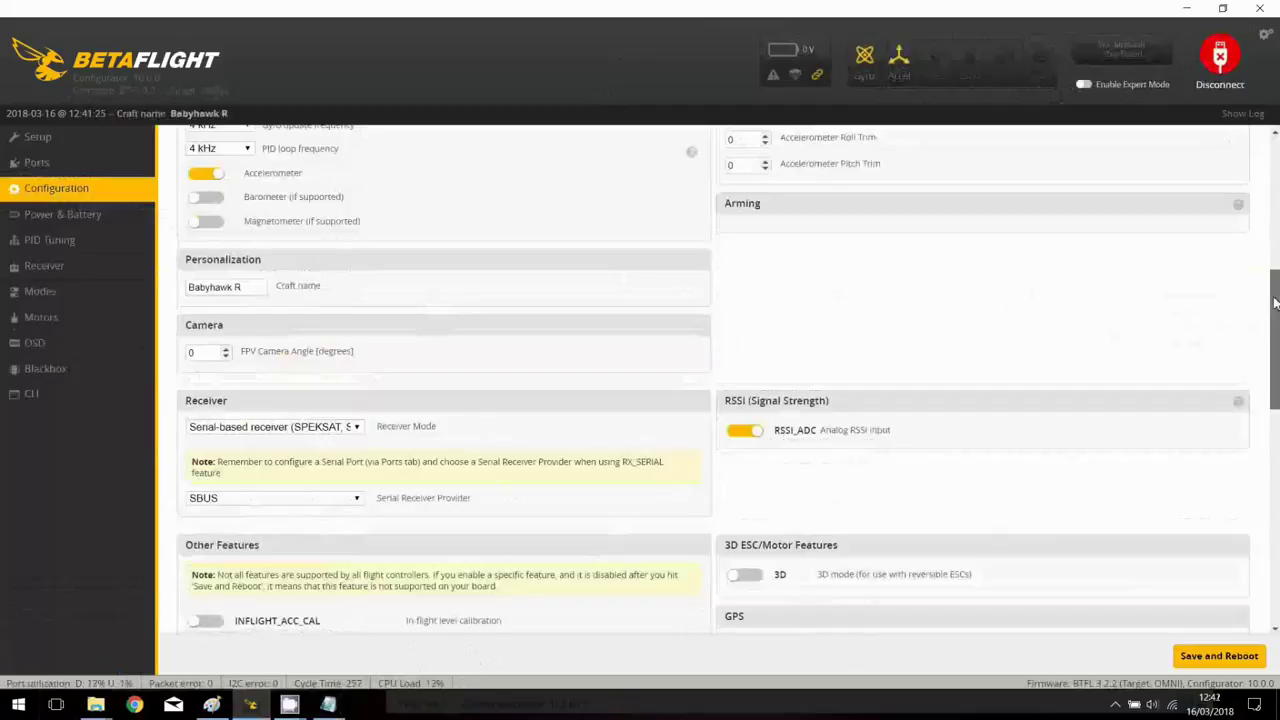
pyautogui.moveTo(1274, 303); pyautogui.dragTo(1274, 343)
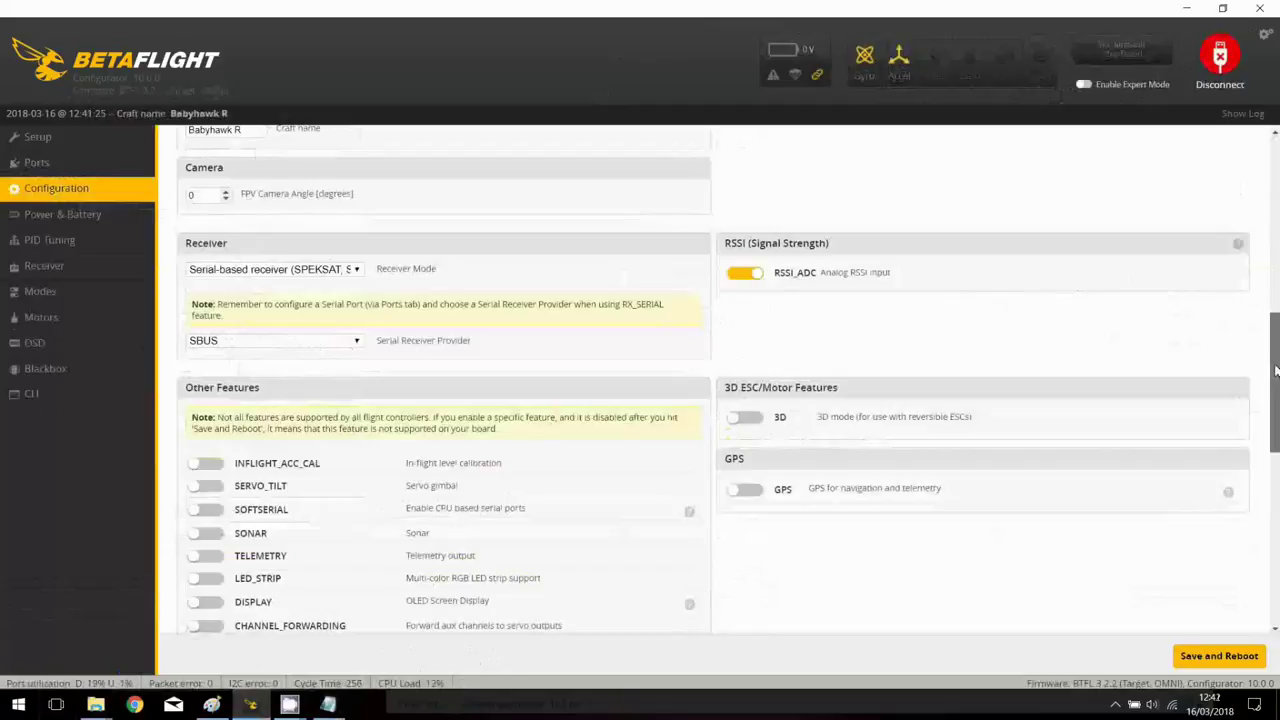
pyautogui.scroll(-3, 1275, 370)
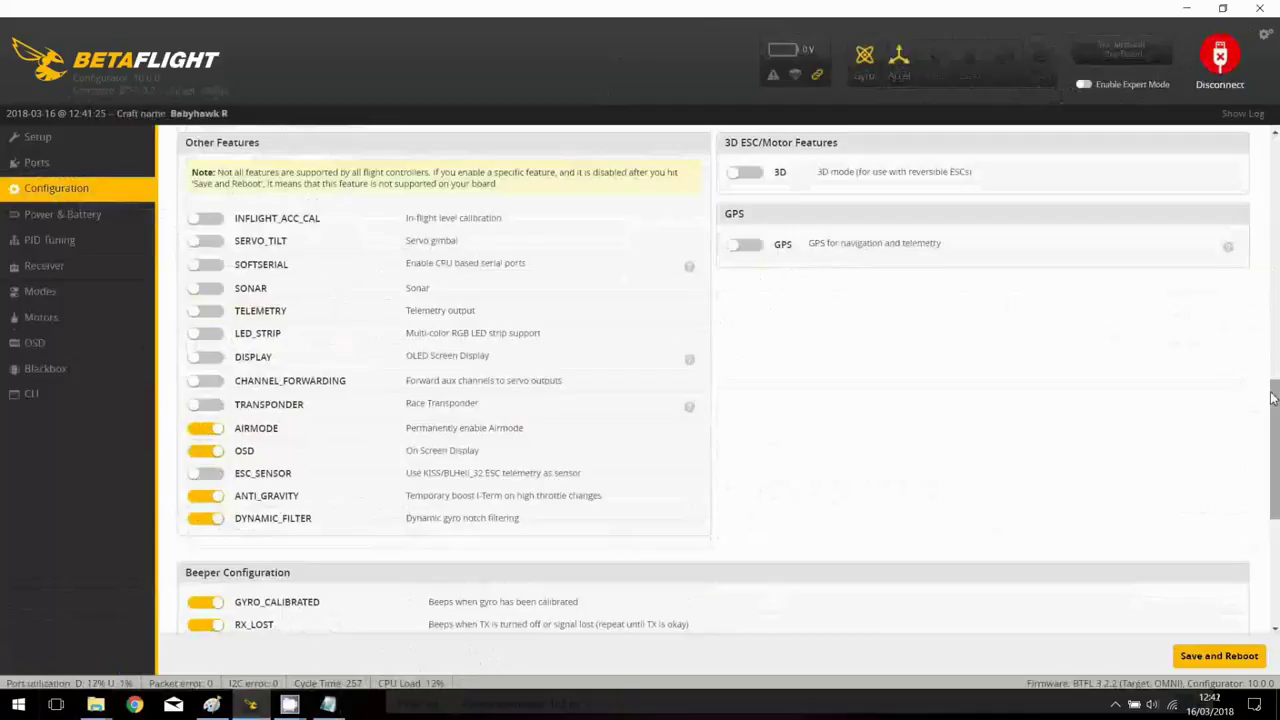
pyautogui.moveTo(1272, 398); pyautogui.dragTo(1276, 445)
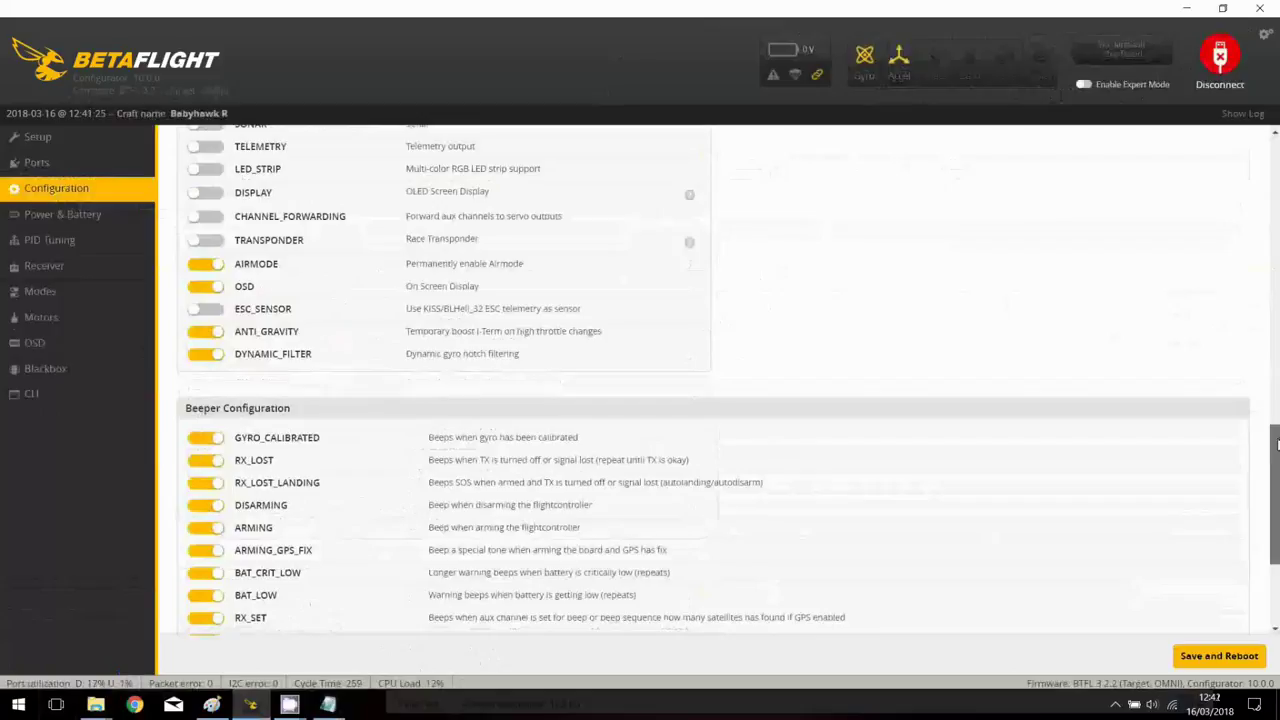
pyautogui.moveTo(1276, 445); pyautogui.dragTo(1276, 459)
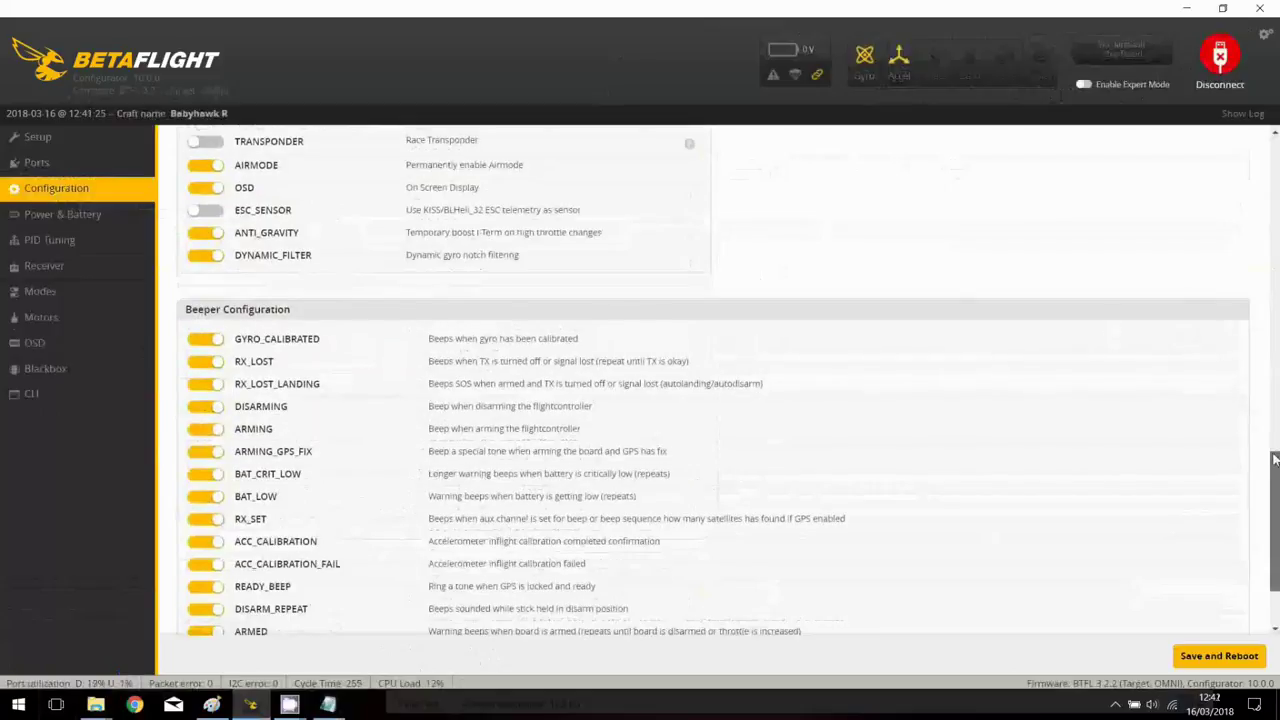
pyautogui.moveTo(1276, 459); pyautogui.dragTo(1276, 438)
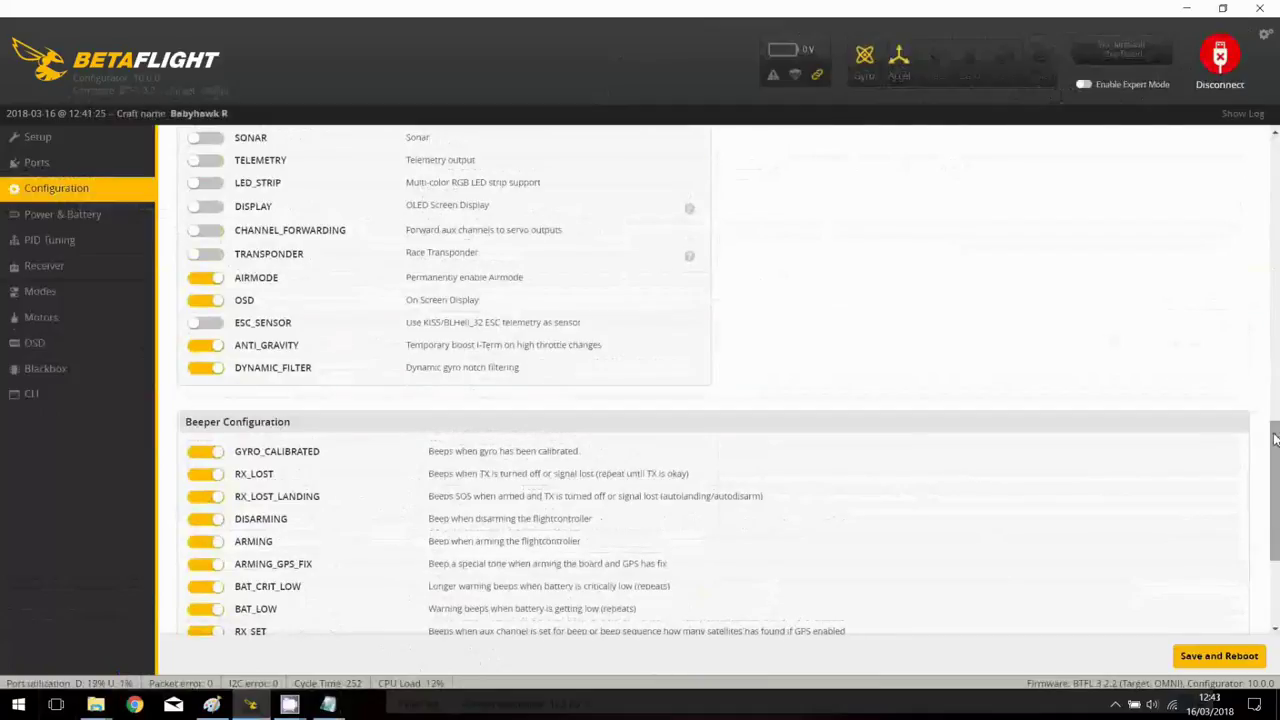
pyautogui.click(213, 283)
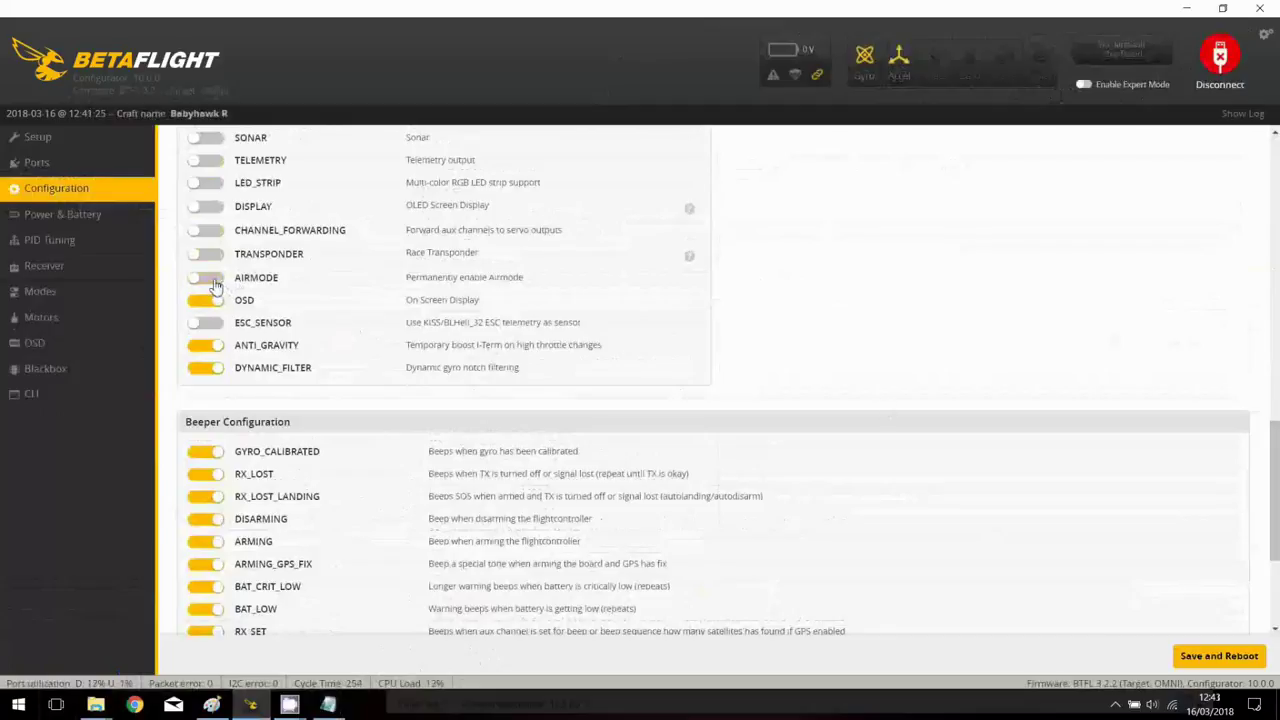
pyautogui.click(198, 351)
pyautogui.click(1207, 658)
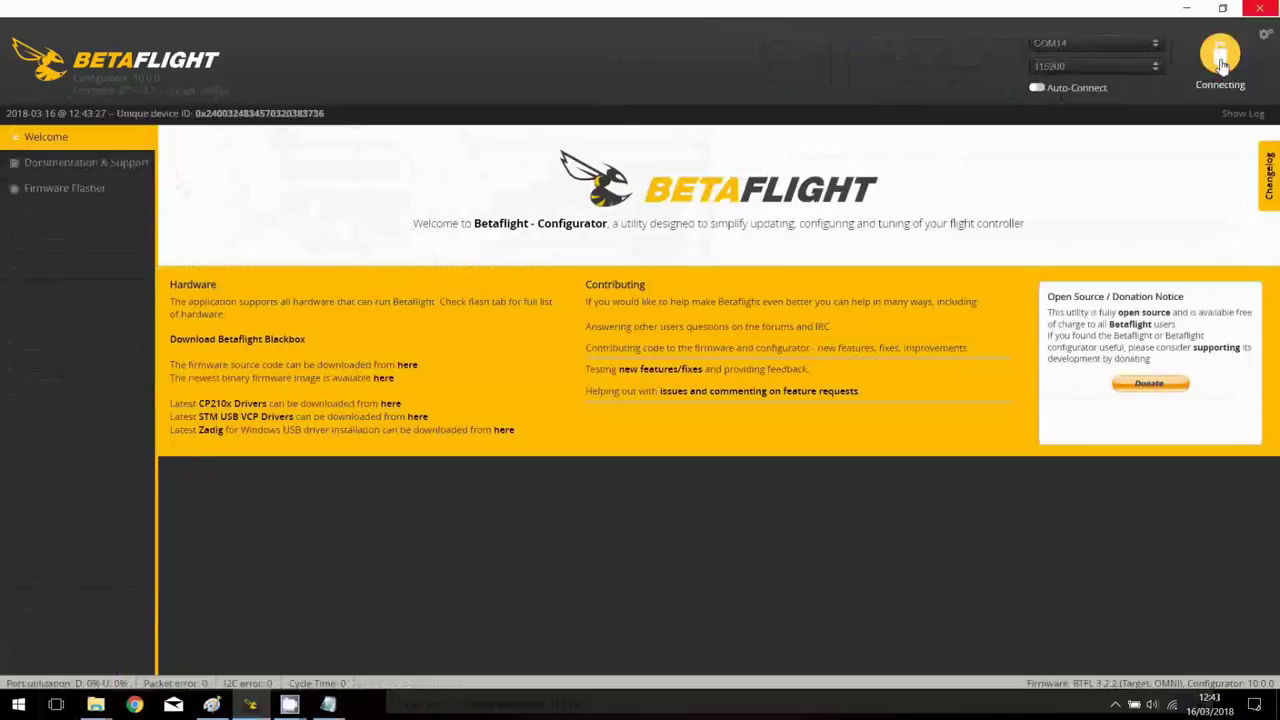
# Review the power and battery settings and set the yaw RC Rate to 2,00 in the PID settings
pyautogui.click(85, 222)
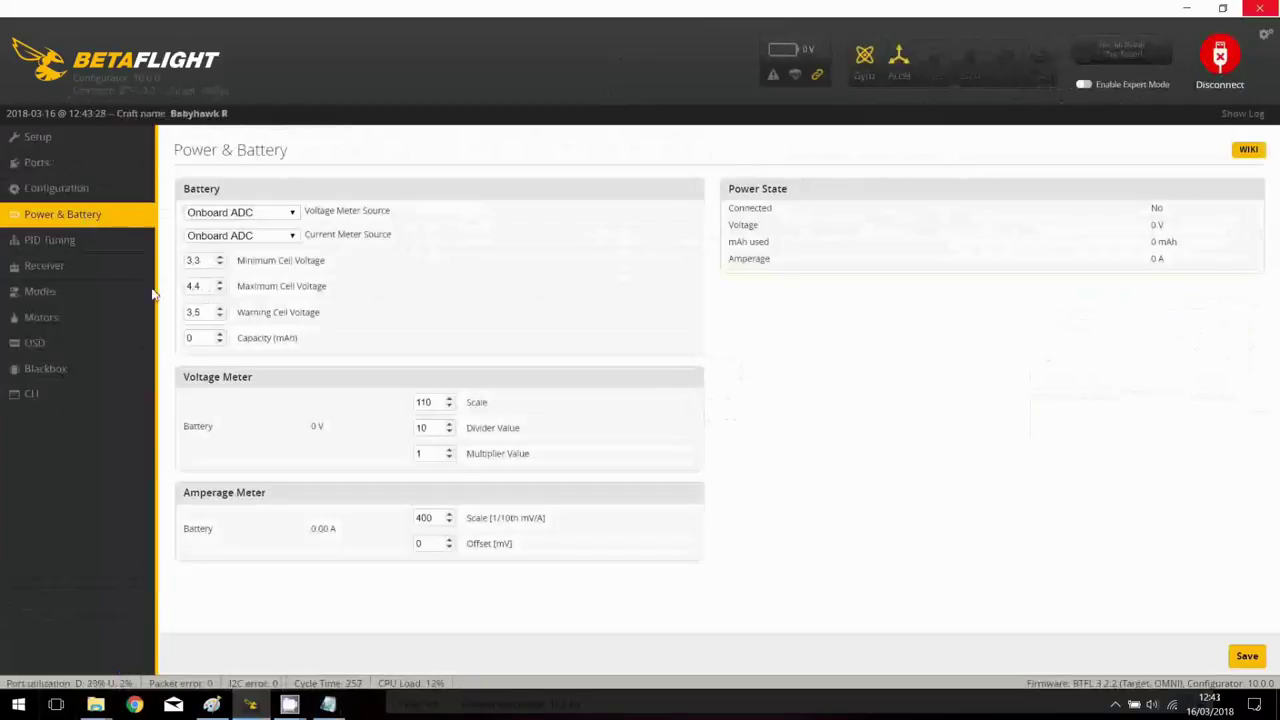
pyautogui.click(72, 246)
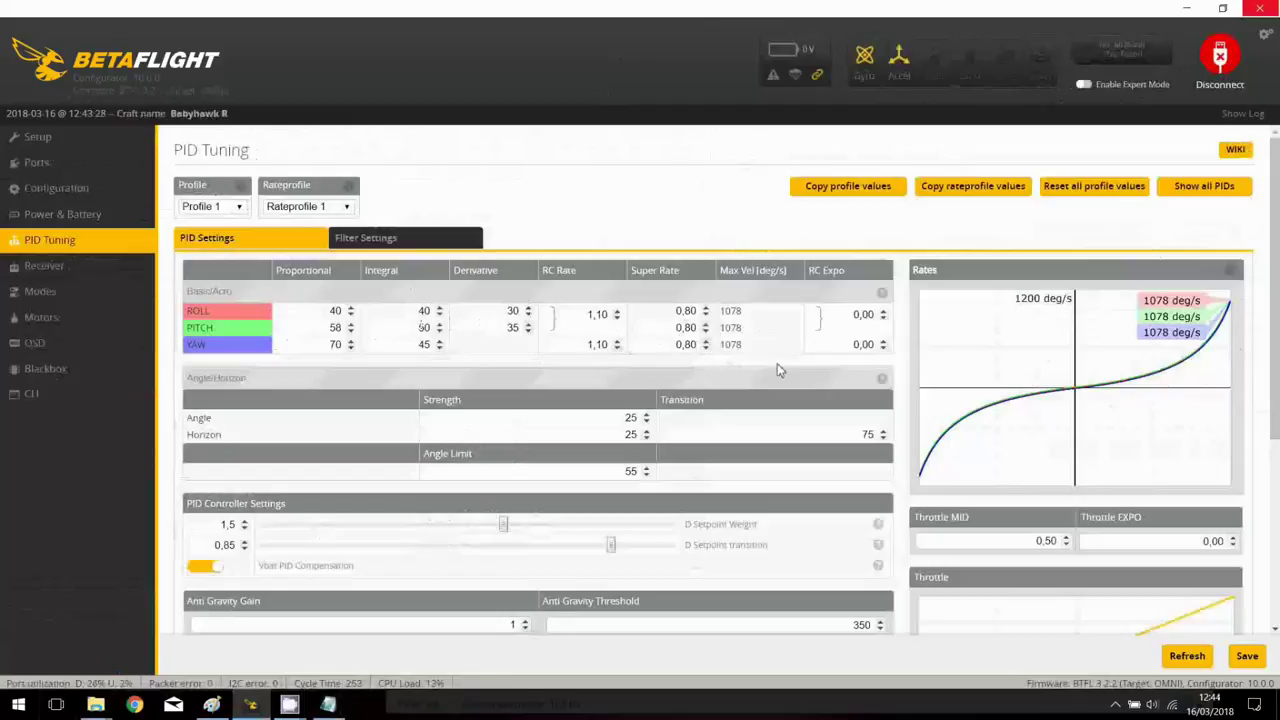
pyautogui.doubleClick(595, 345)
pyautogui.write('2')
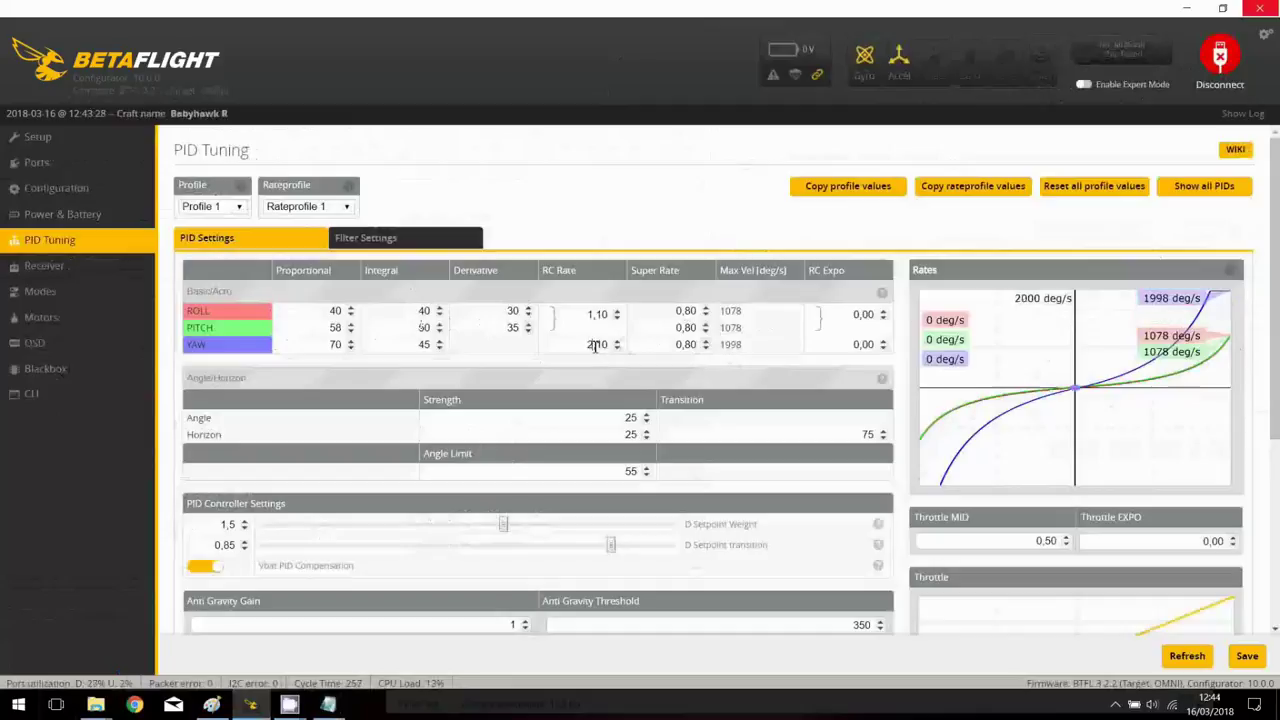
pyautogui.press('Return')
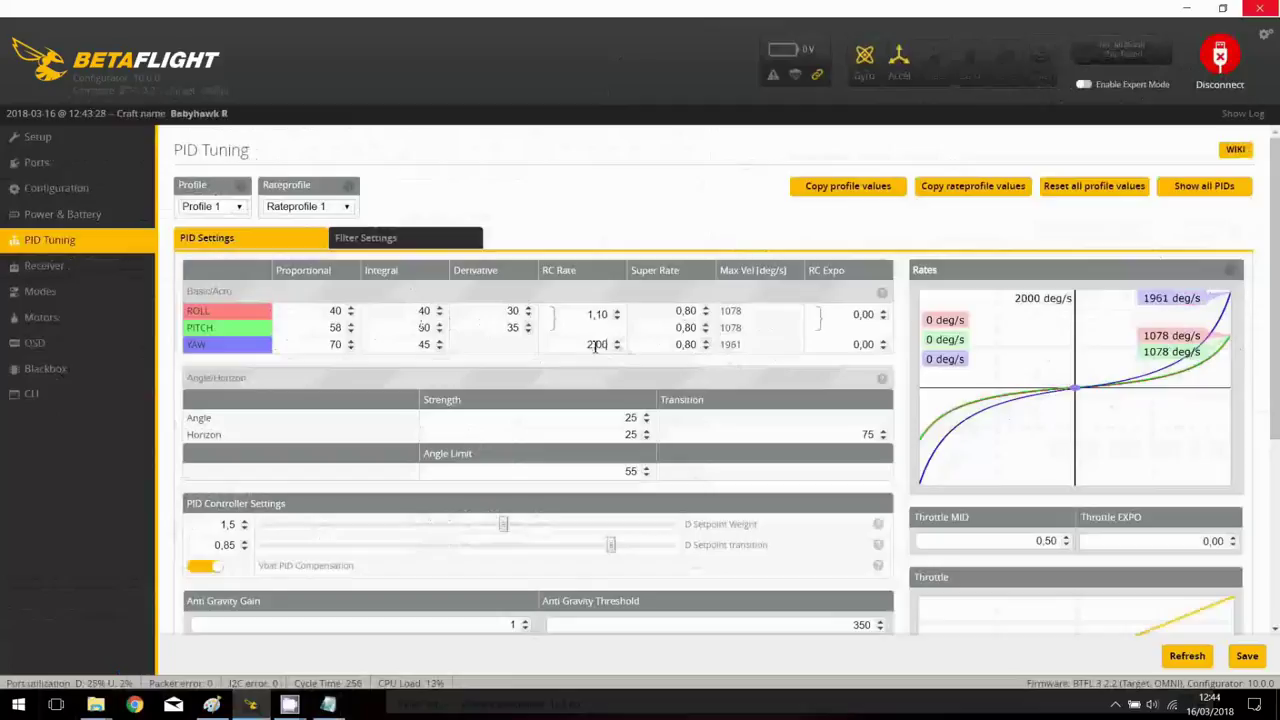
# Set the yaw Super Rate to 0,34 and open the filter settings for review
pyautogui.doubleClick(698, 345)
pyautogui.write('0,34')
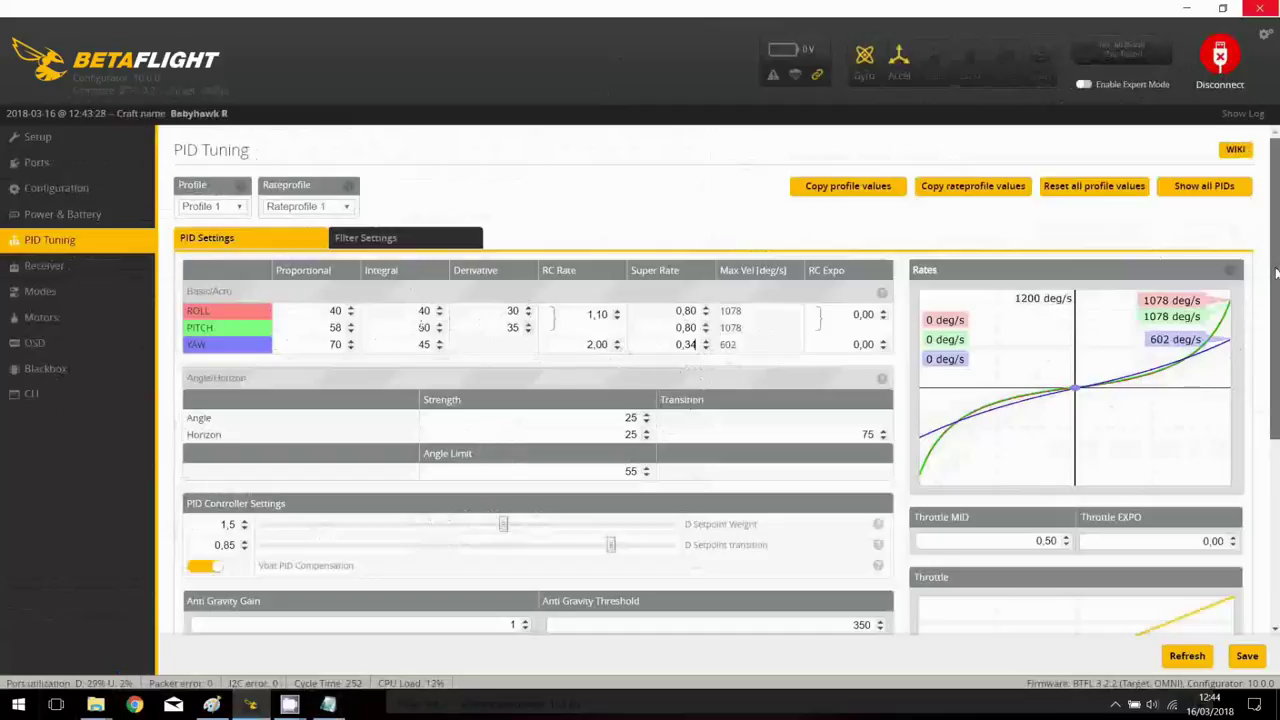
pyautogui.scroll(-1, 1254, 281)
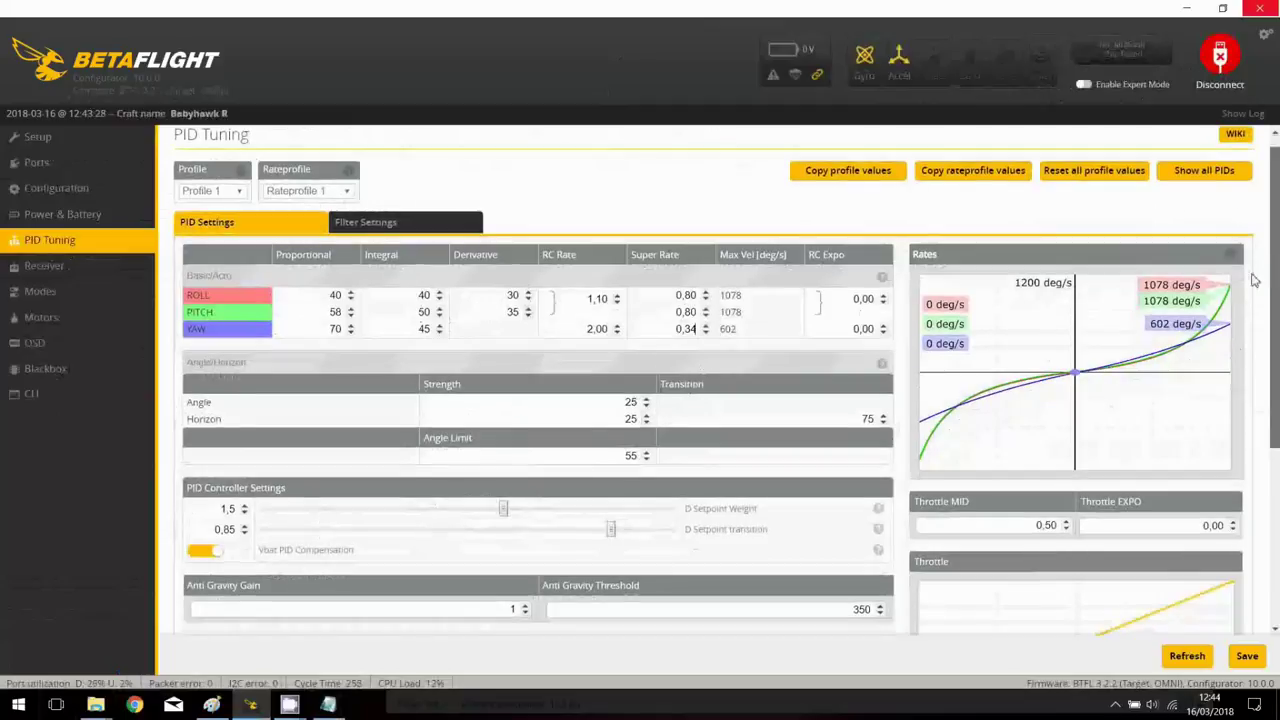
pyautogui.click(366, 222)
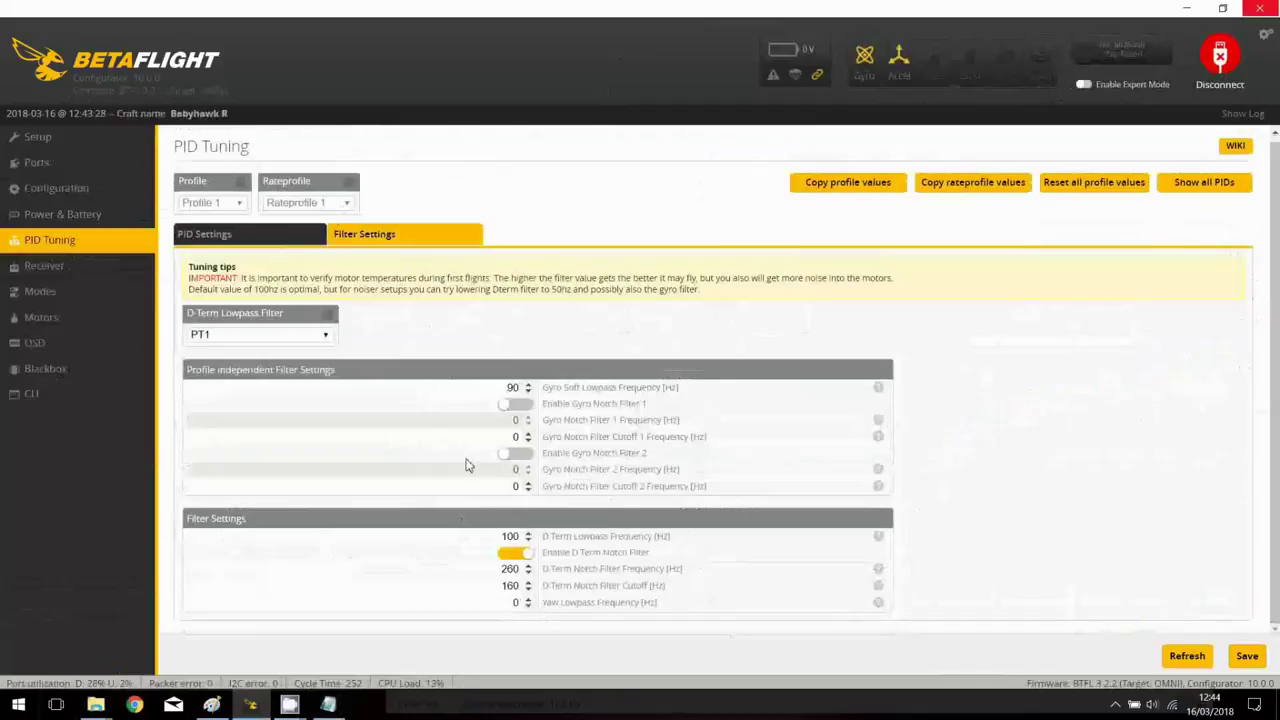
# Reload the PID settings, enter 0,34 as the yaw Super Rate again, and save the tuning
pyautogui.click(71, 243)
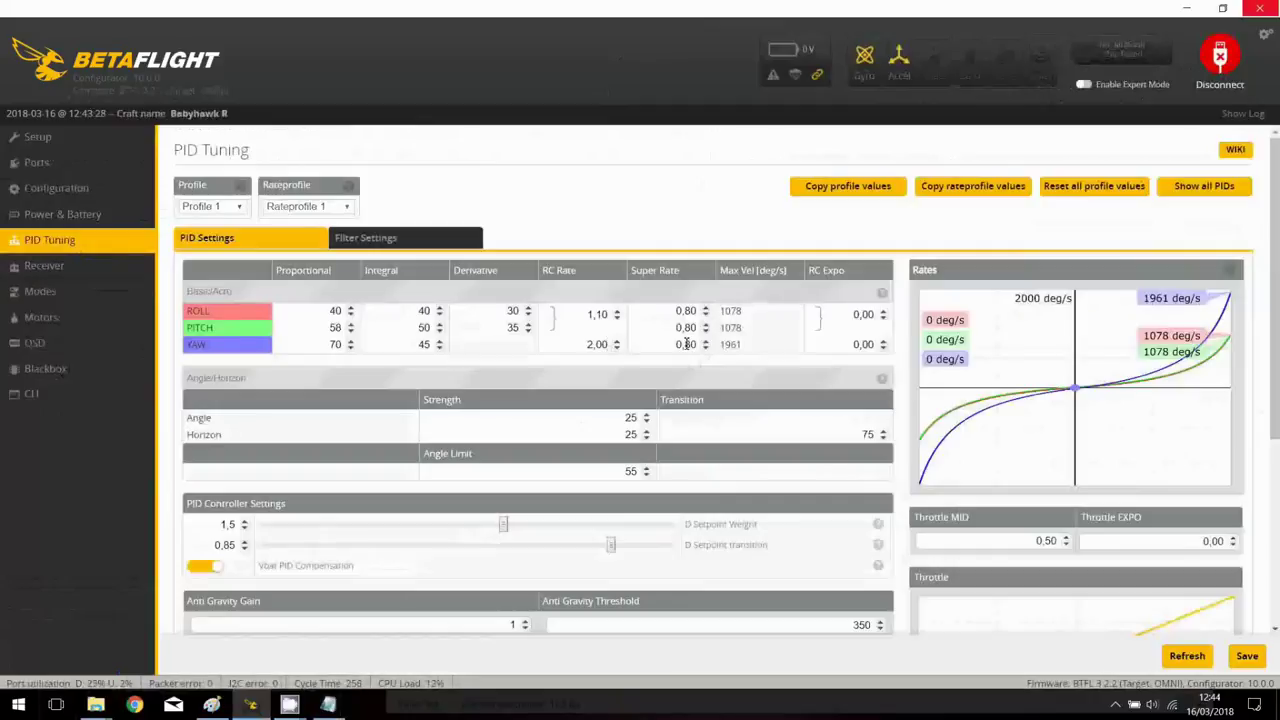
pyautogui.scroll(-20, 699, 346)
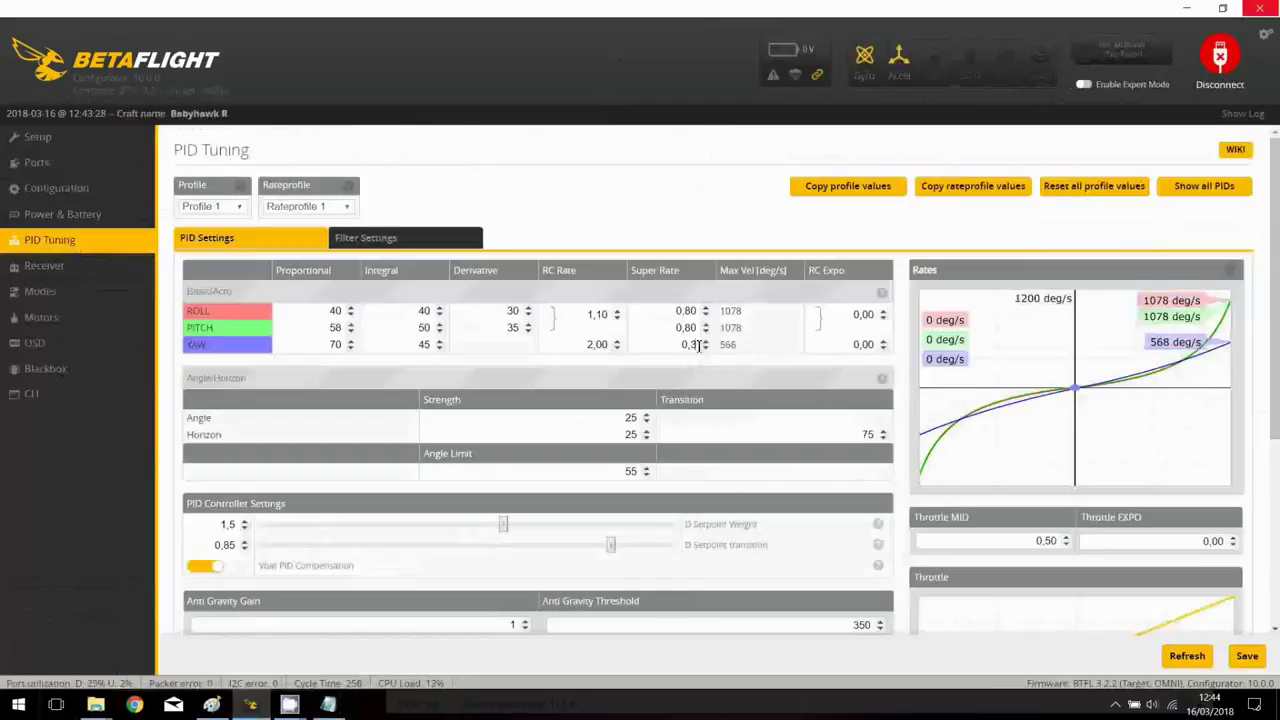
pyautogui.click(1247, 658)
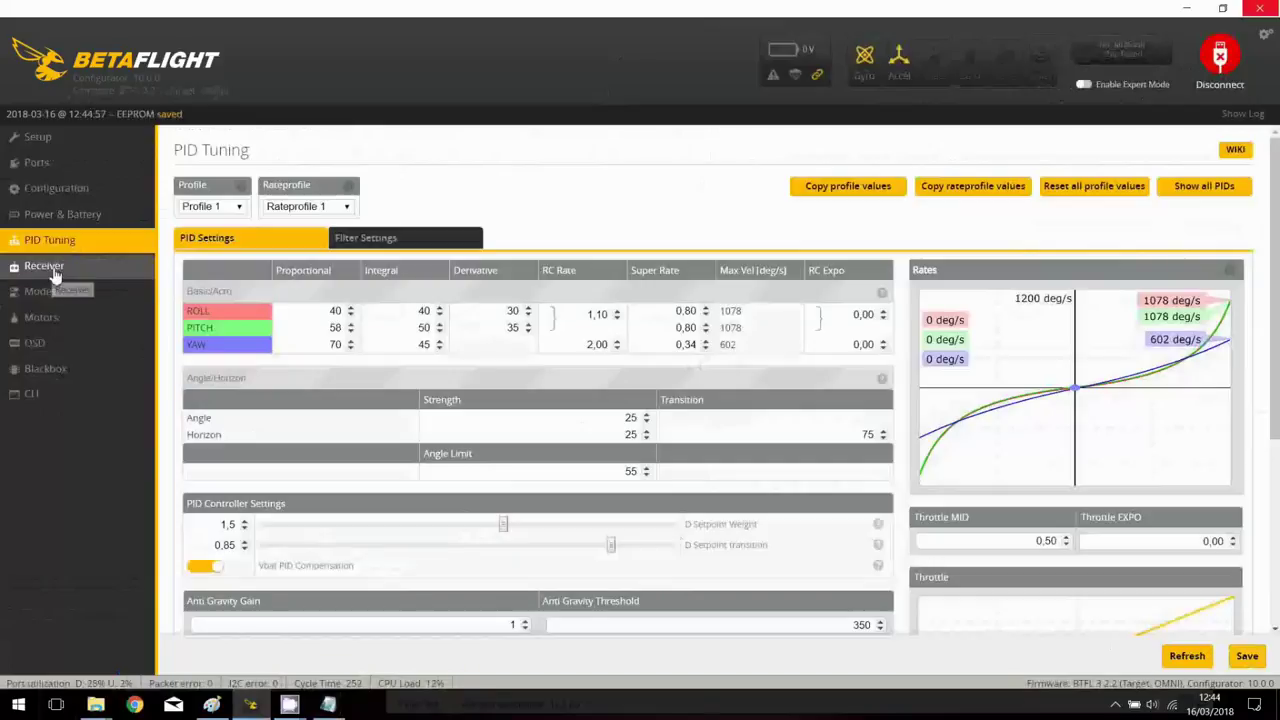
# Set the receiver's 'Stick Low' Threshold to 1050 and save the receiver settings
pyautogui.click(45, 266)
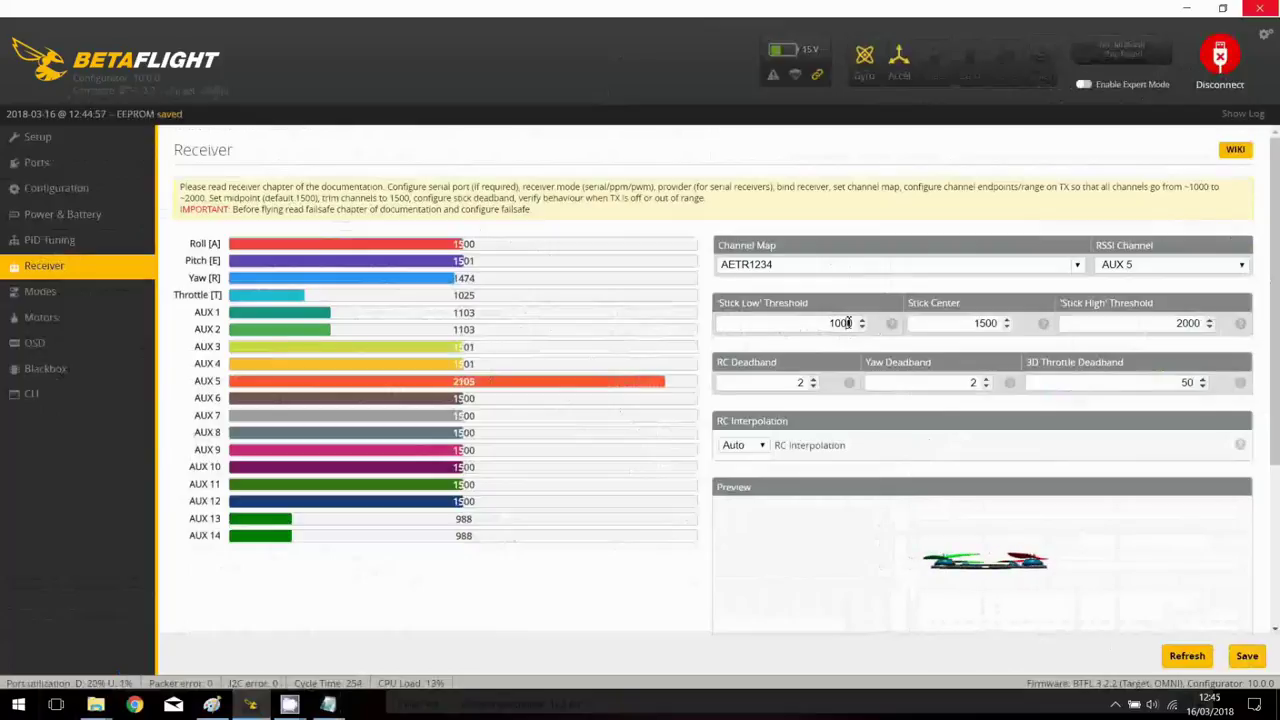
pyautogui.click(848, 322)
pyautogui.press('BackSpace')
pyautogui.press('BackSpace')
pyautogui.write('50')
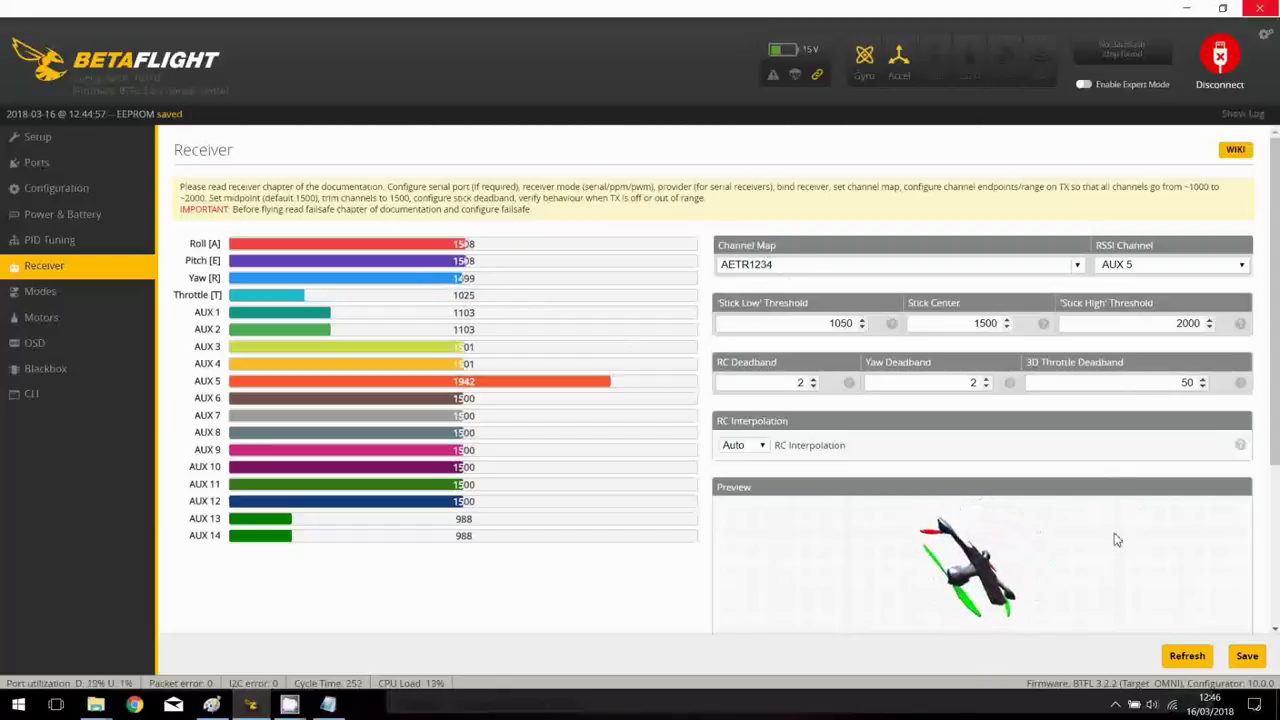
pyautogui.click(1248, 656)
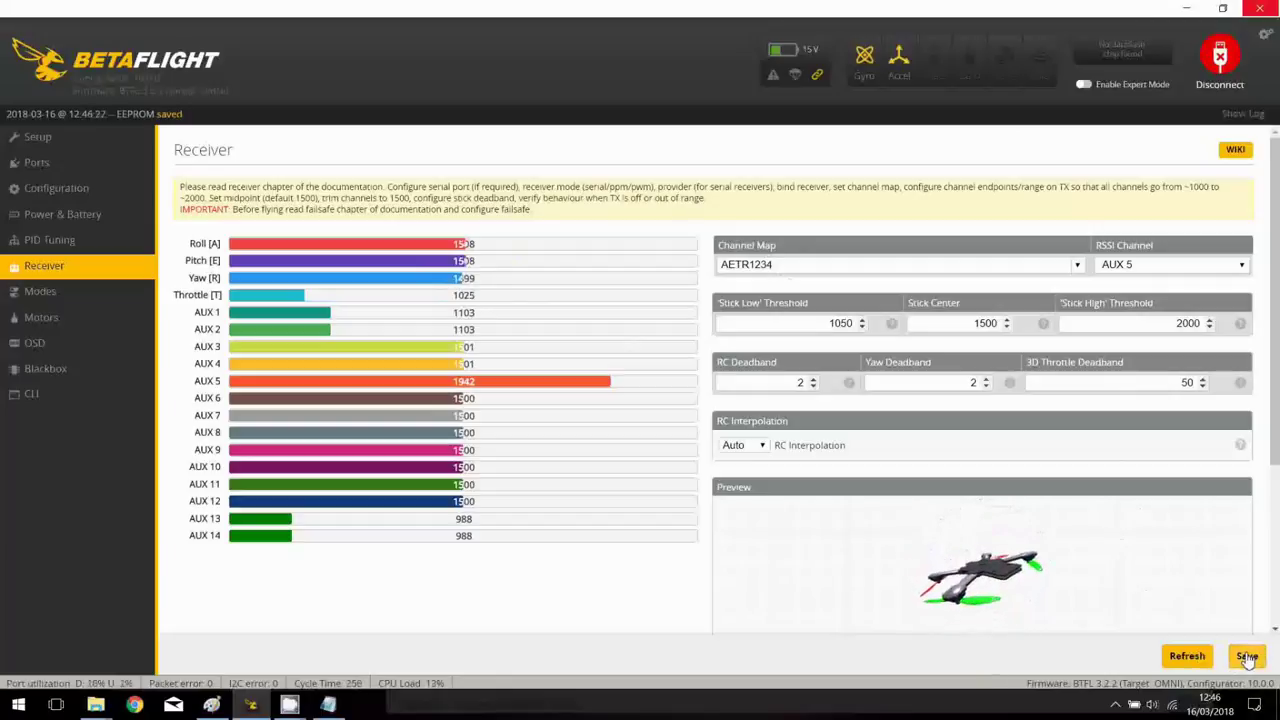
pyautogui.click(1247, 660)
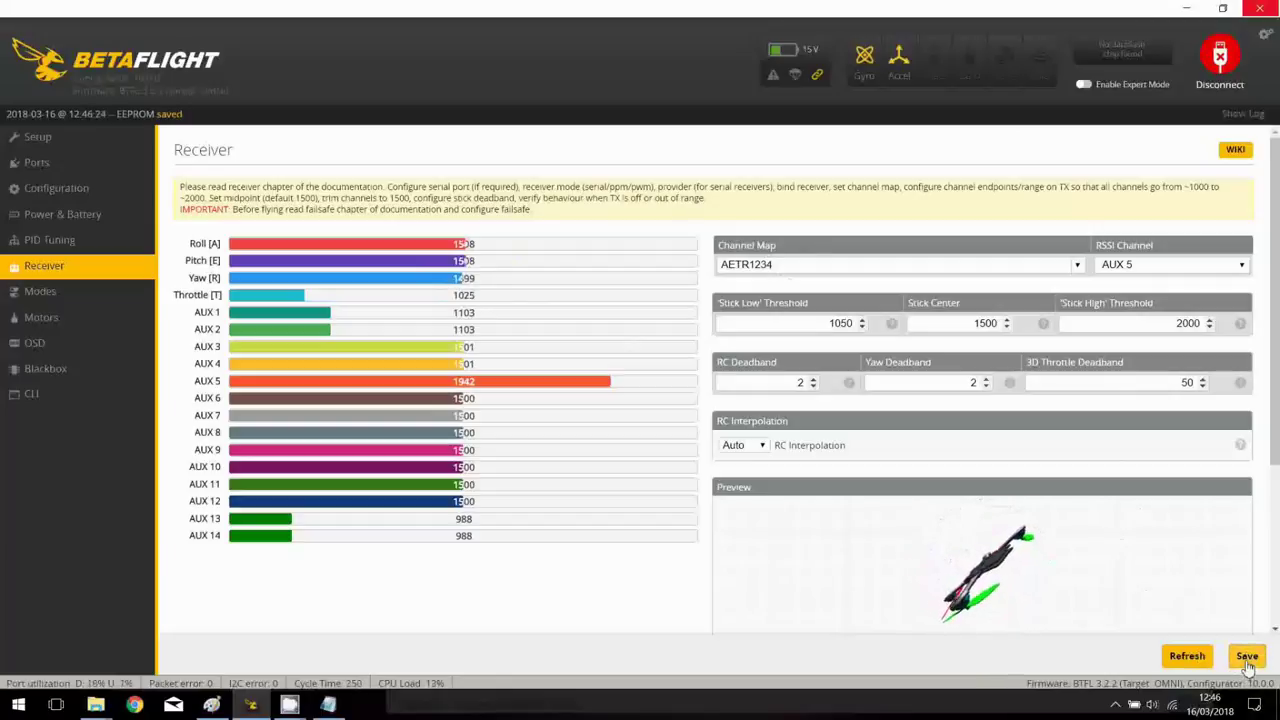
# Assign the BEEPER mode to AUX 1 with a range of 1300 to 1700 and save the modes
pyautogui.click(49, 294)
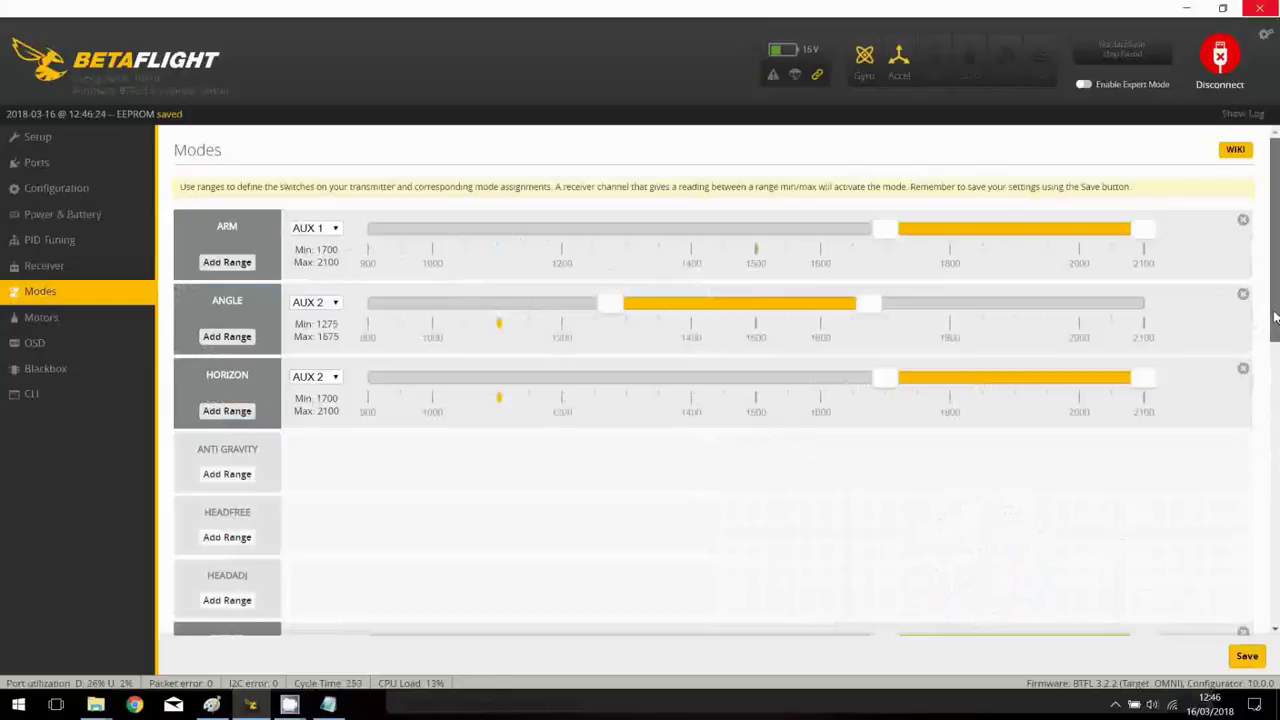
pyautogui.scroll(-4, 1275, 318)
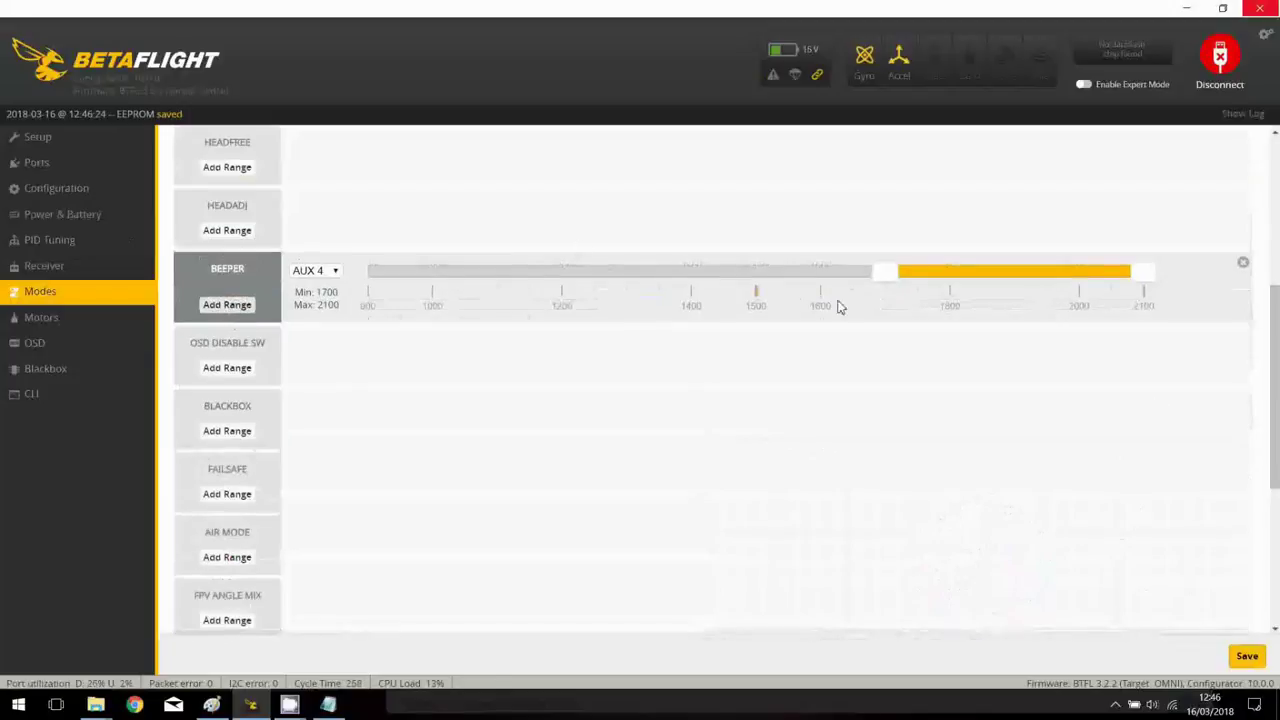
pyautogui.moveTo(925, 273); pyautogui.dragTo(667, 272)
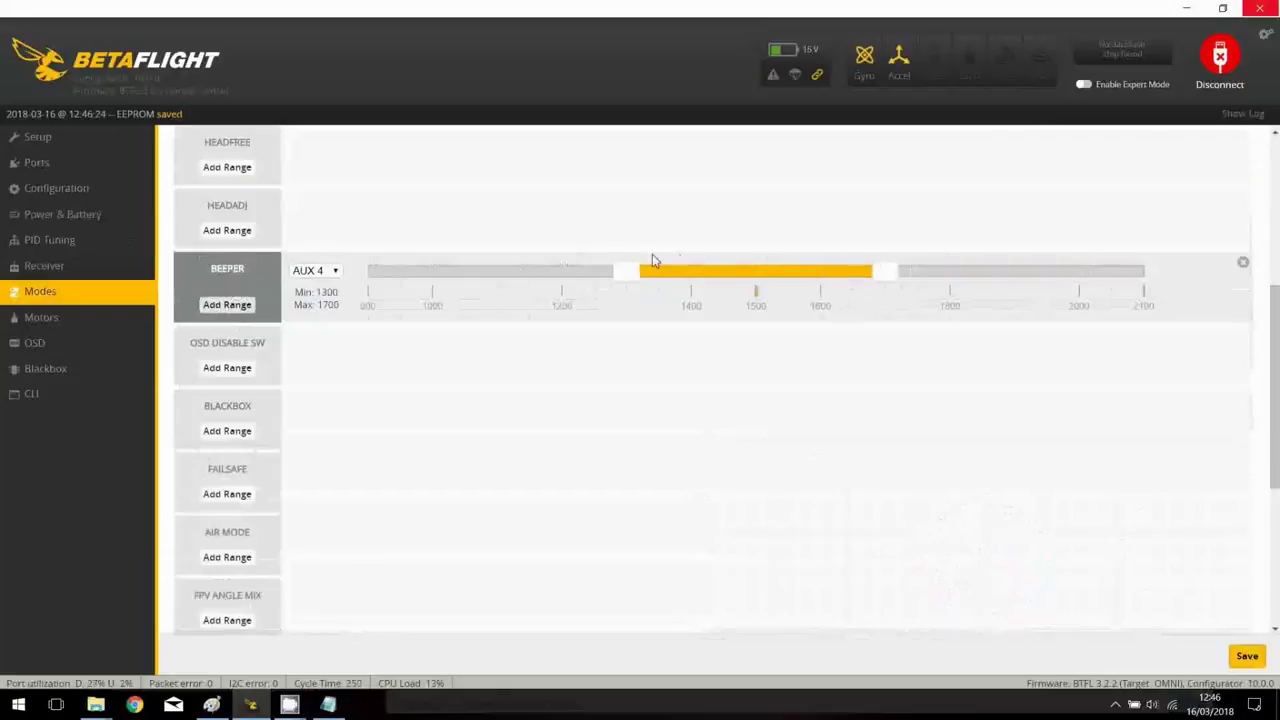
pyautogui.click(336, 272)
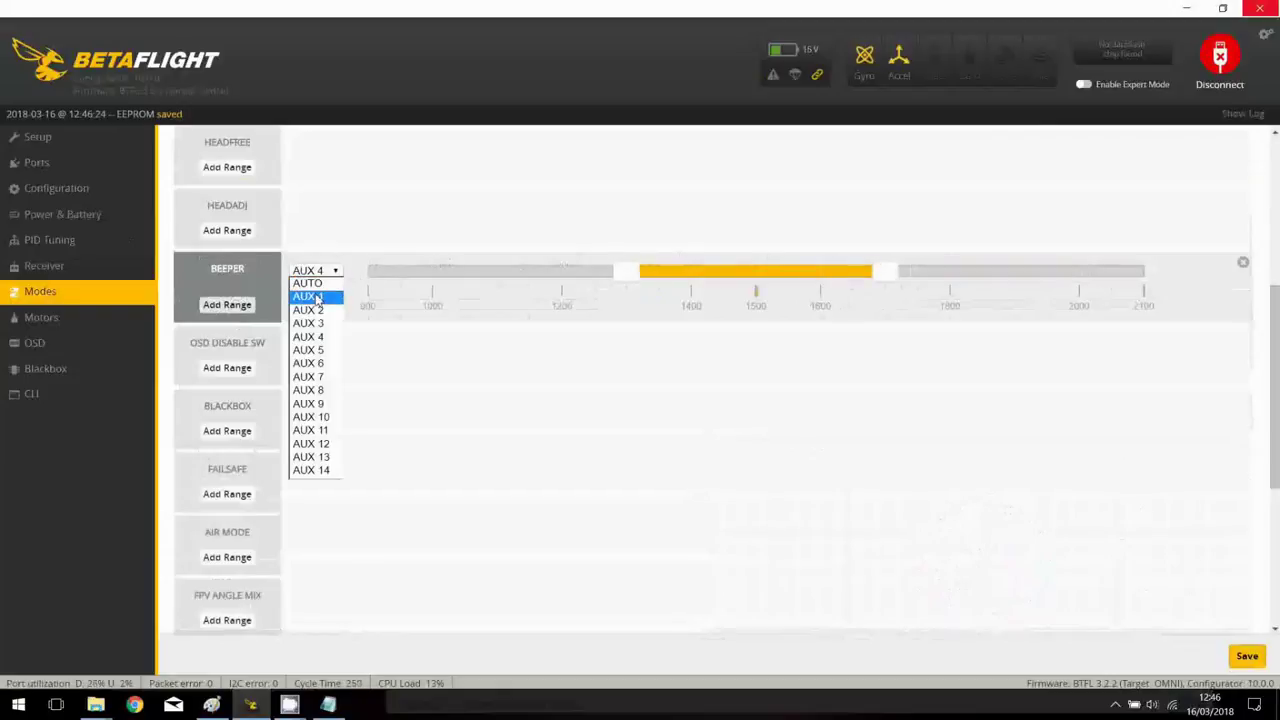
pyautogui.click(308, 293)
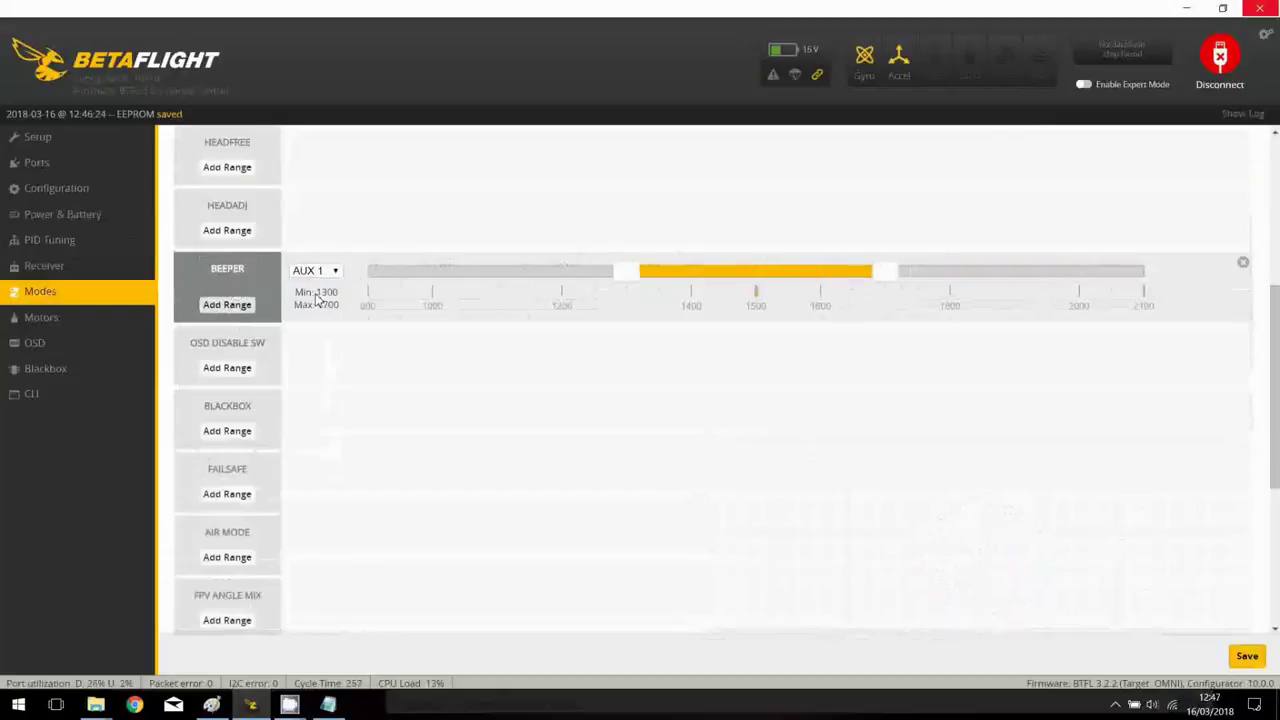
pyautogui.click(1247, 658)
# Set the ANGLE mode range to 900–1300 and the HORIZON mode range to 1325–1725
pyautogui.scroll(4, 771, 380)
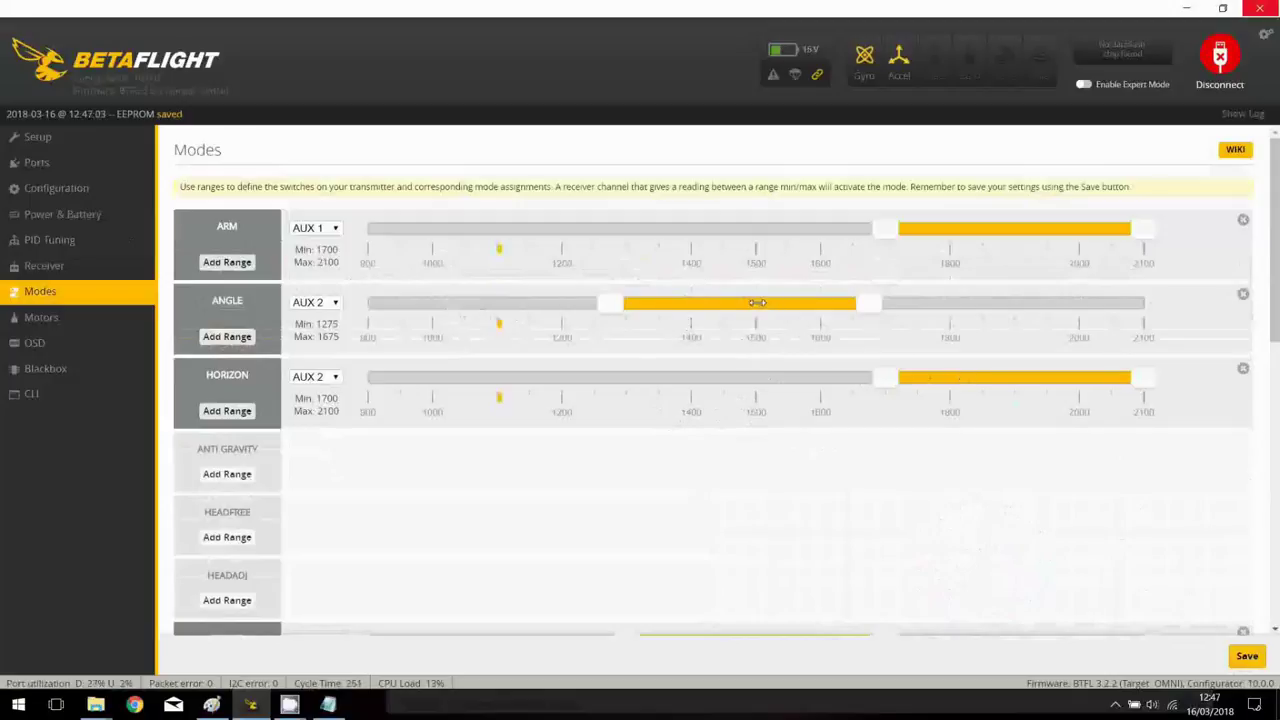
pyautogui.moveTo(745, 302); pyautogui.dragTo(426, 293)
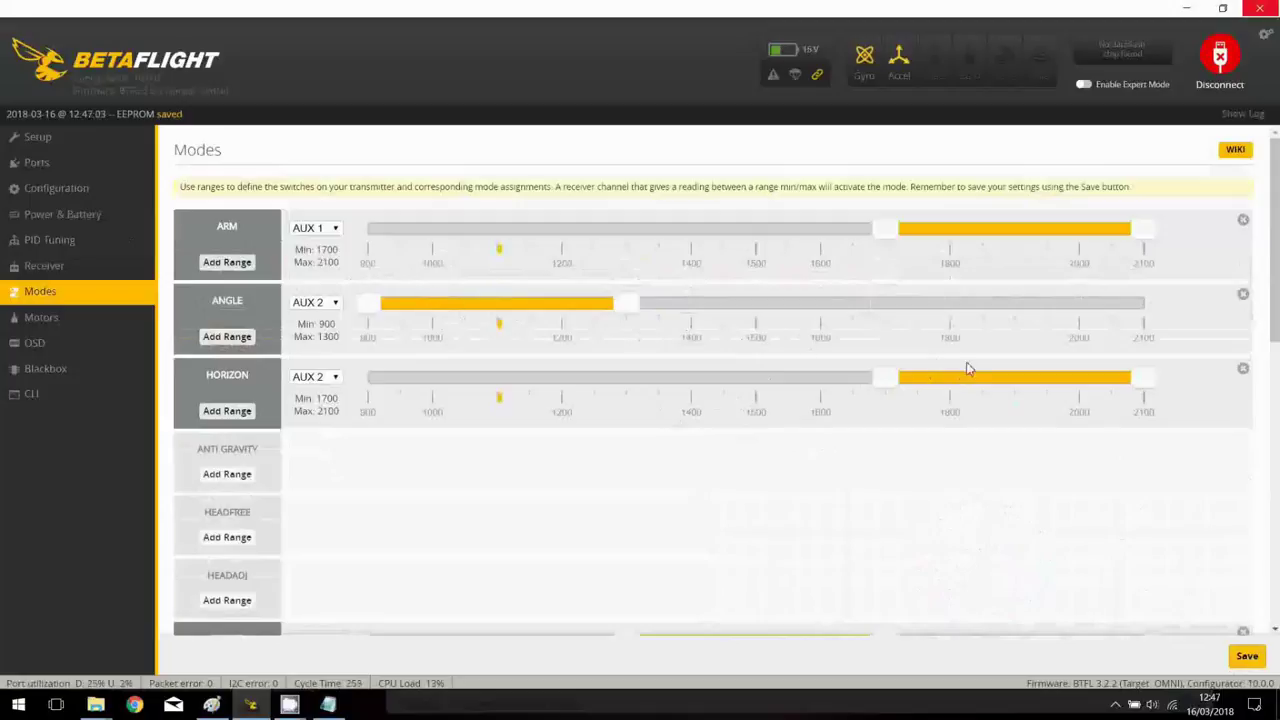
pyautogui.moveTo(968, 375); pyautogui.dragTo(725, 371)
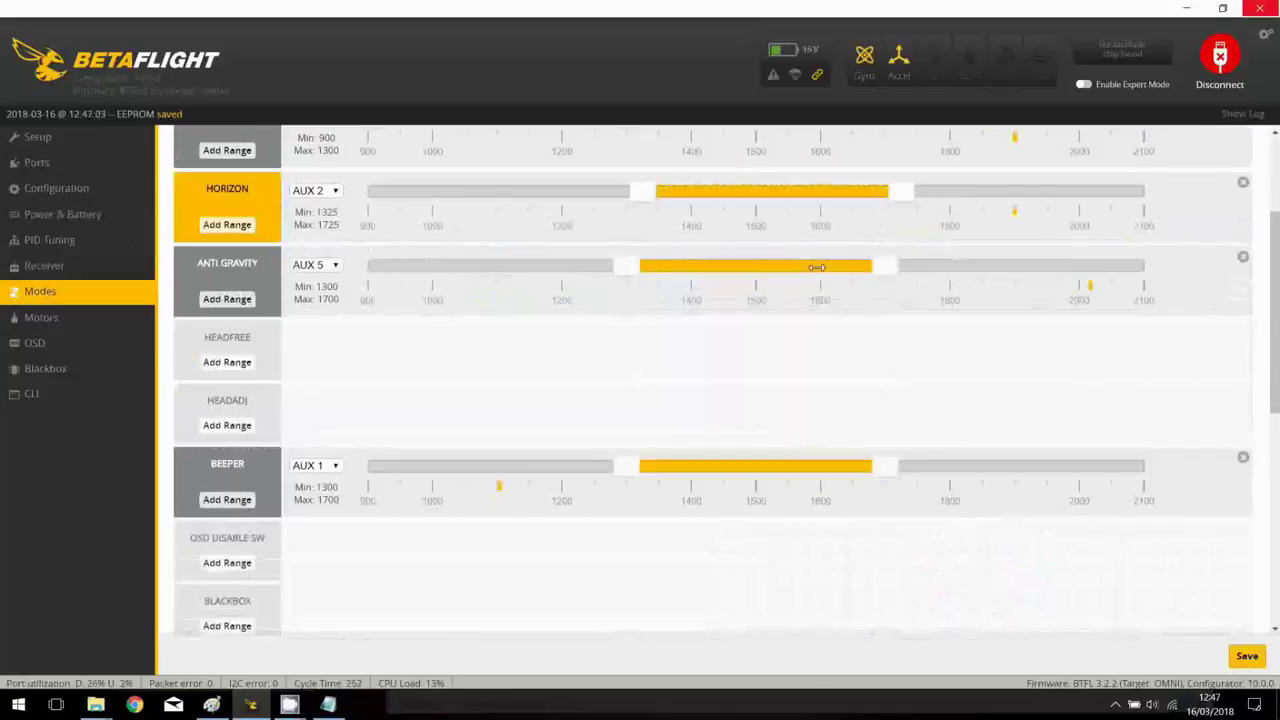
# Assign the ANTI GRAVITY mode to AUX 2 with a range of 1700 to 2100
pyautogui.moveTo(760, 265); pyautogui.dragTo(1157, 263)
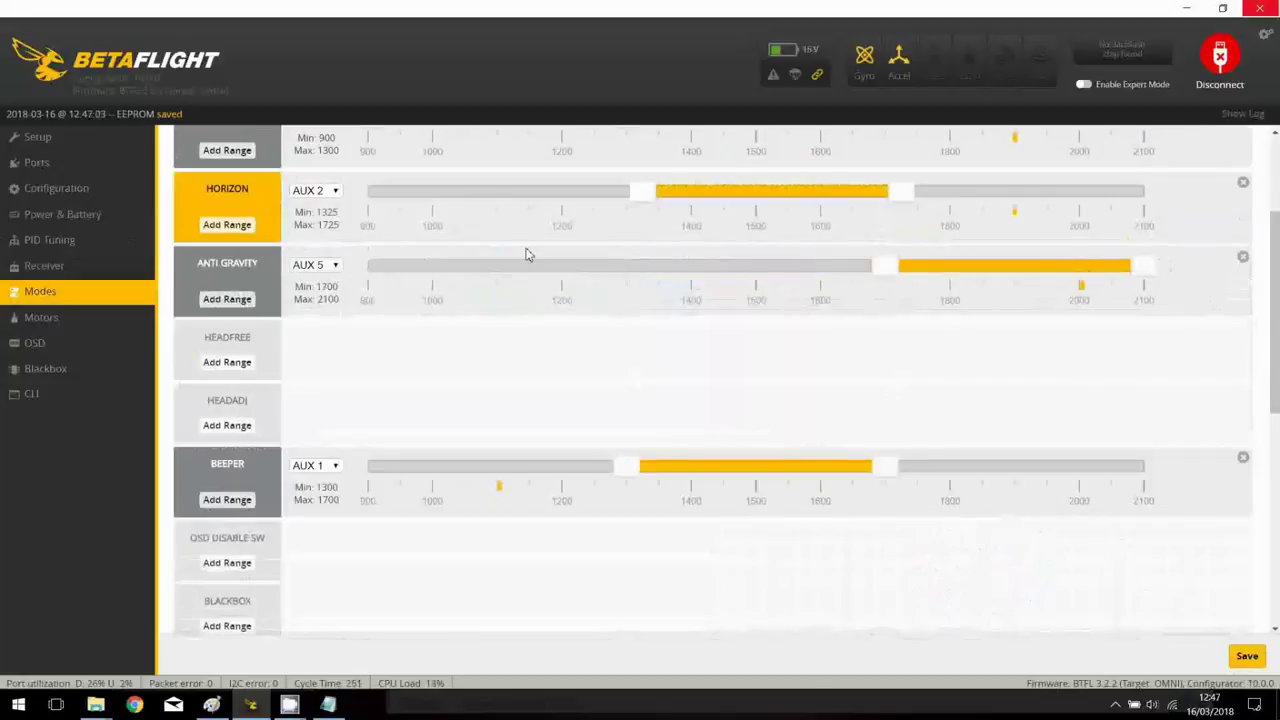
pyautogui.click(336, 265)
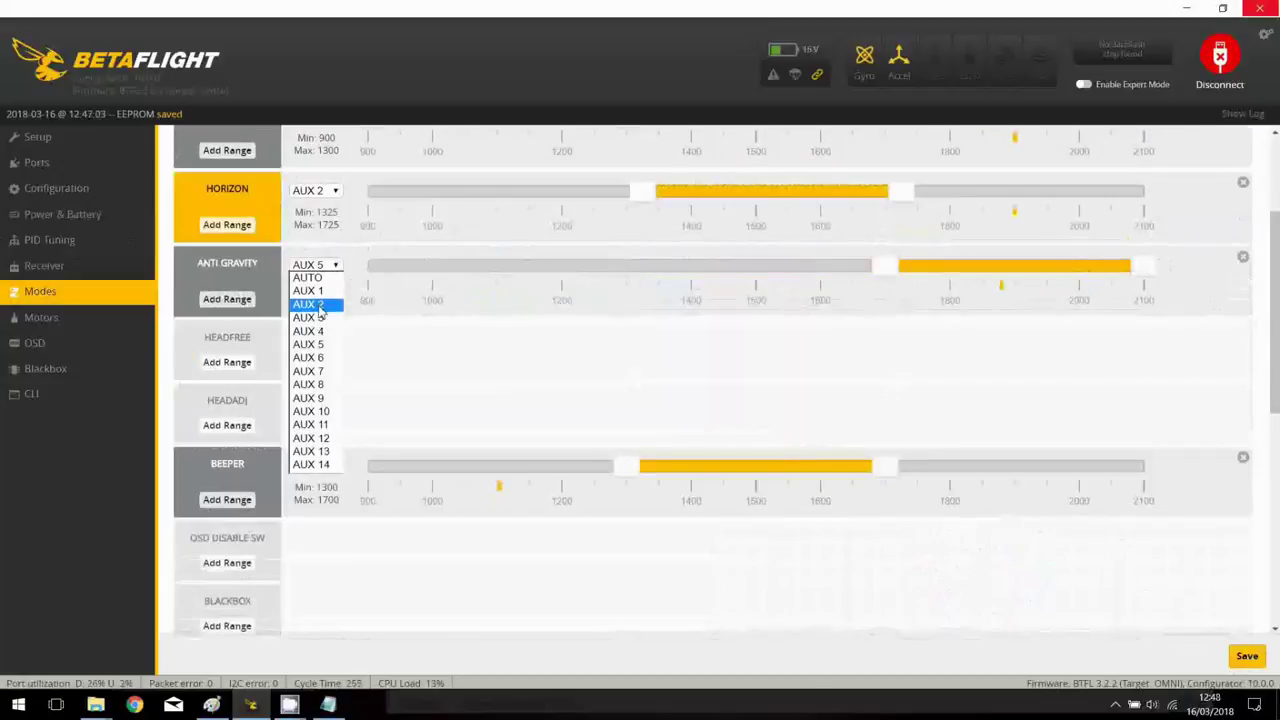
pyautogui.click(318, 300)
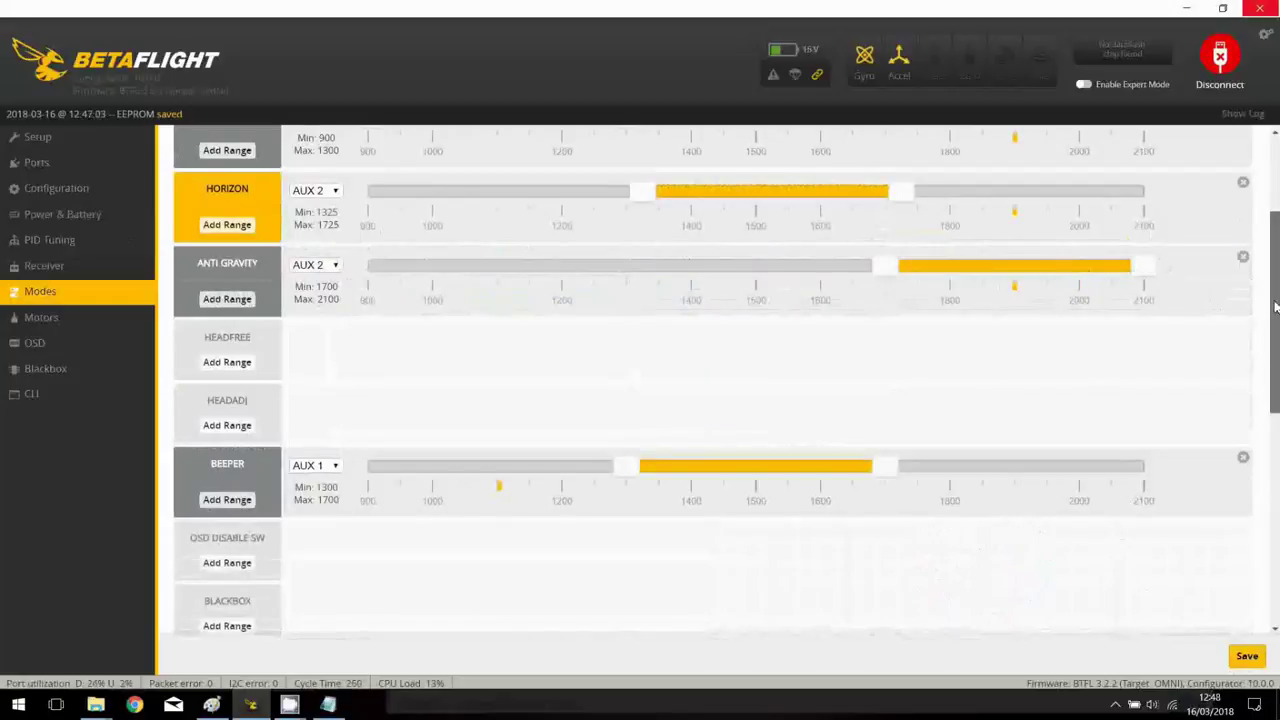
# Add an AIR MODE range of 1700 to 2100 on AUX 2, save the modes and check the assigned ranges
pyautogui.moveTo(1275, 307); pyautogui.dragTo(1275, 399)
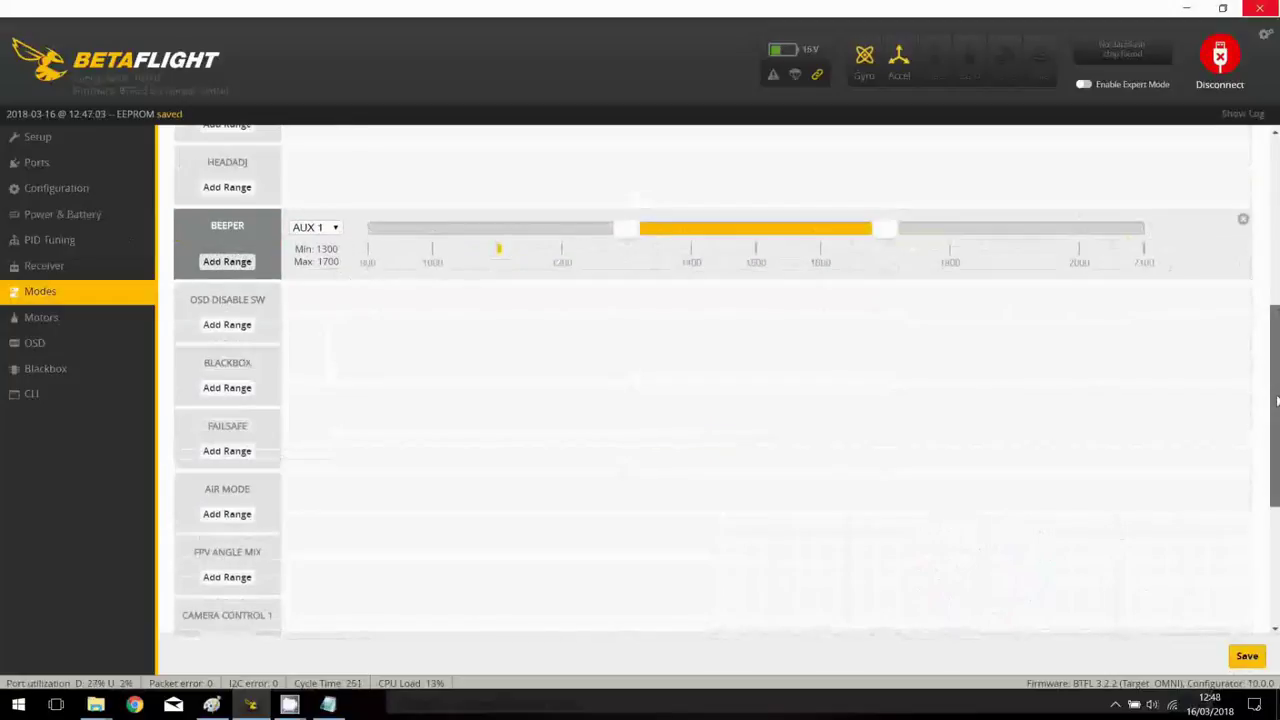
pyautogui.click(218, 518)
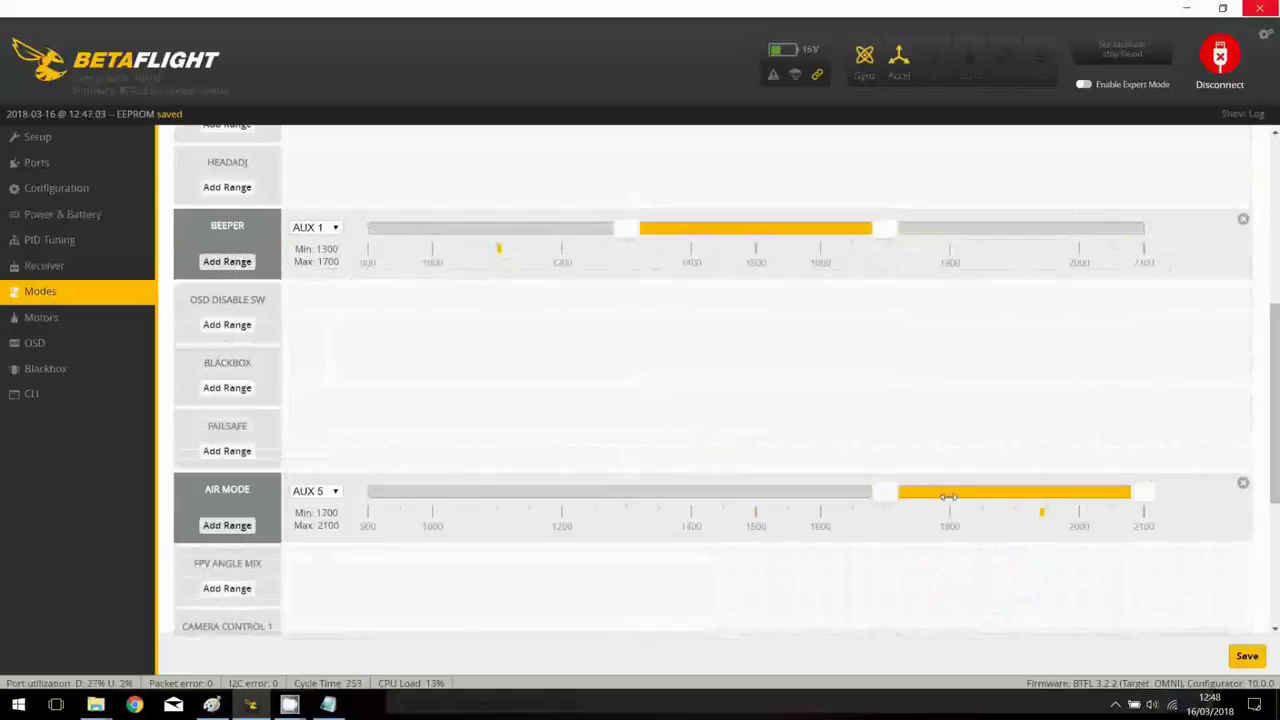
pyautogui.click(332, 491)
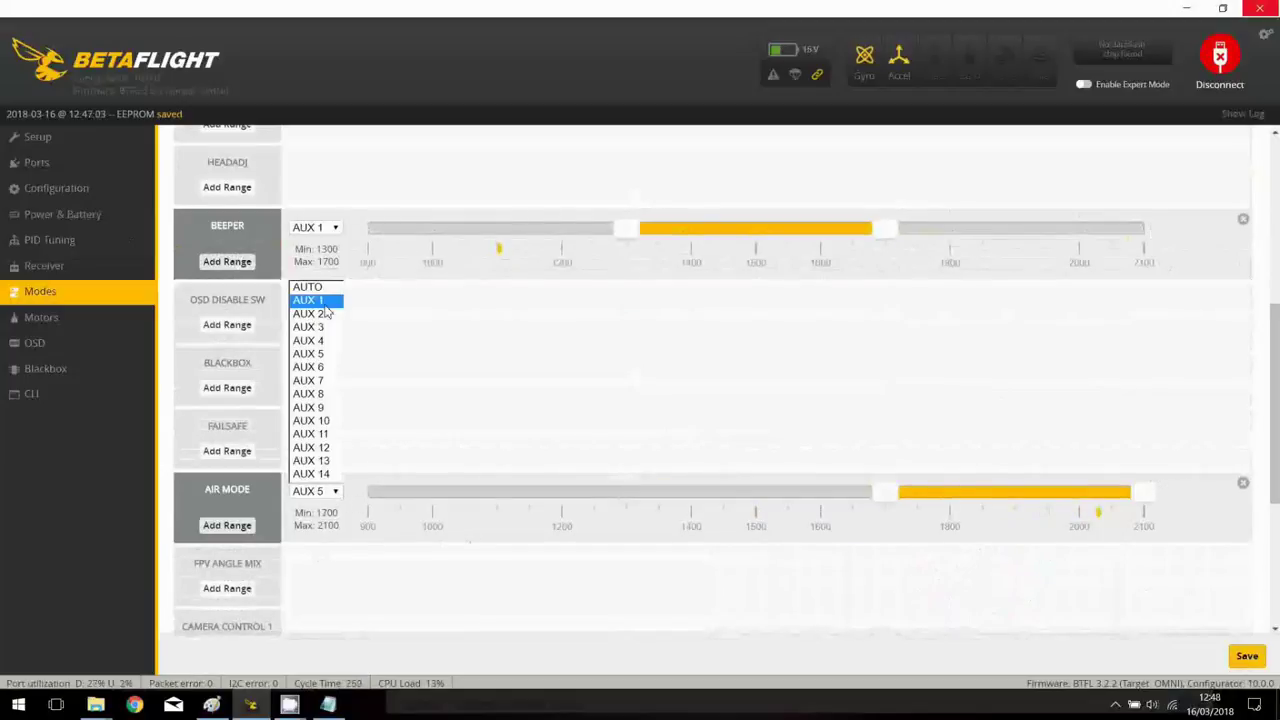
pyautogui.click(317, 316)
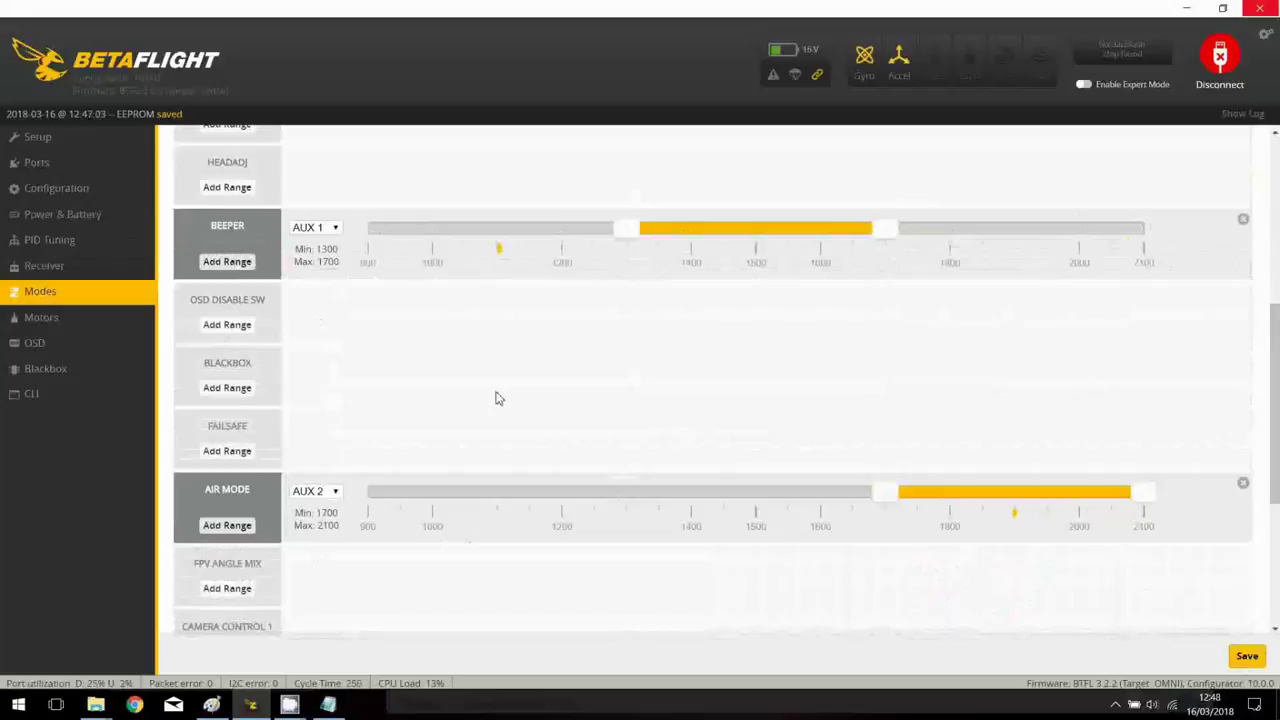
pyautogui.click(1237, 657)
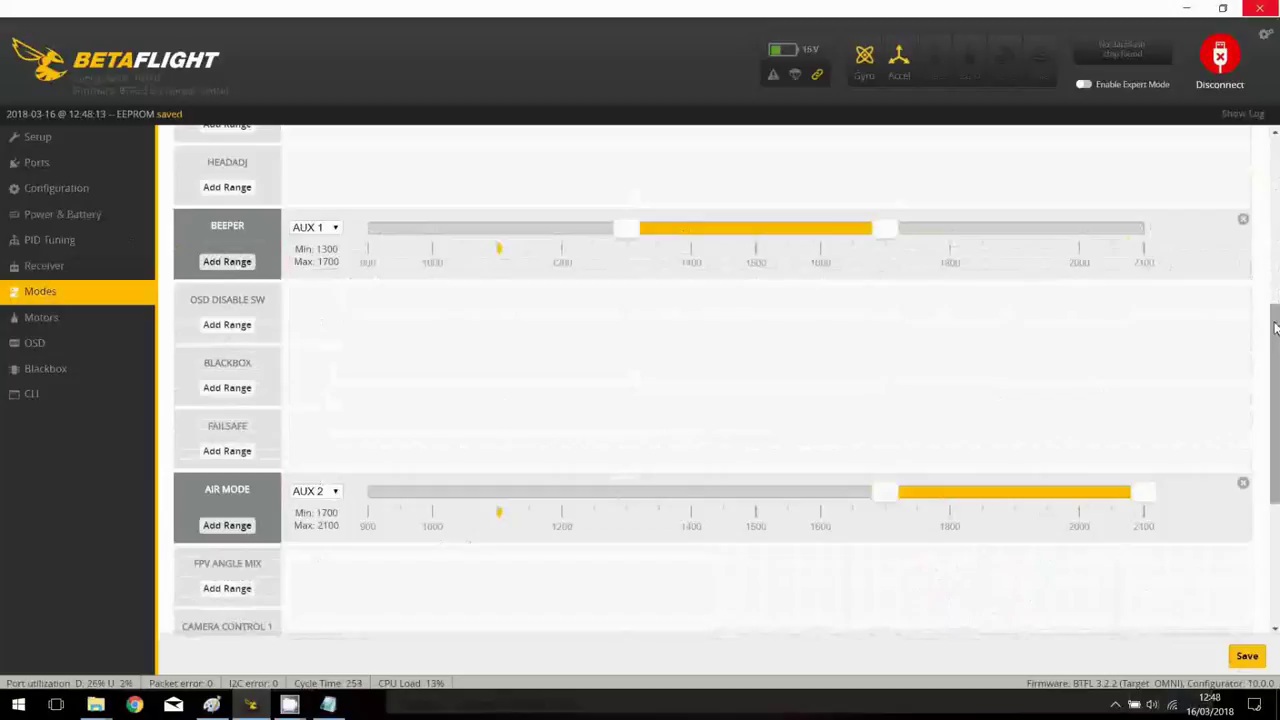
pyautogui.moveTo(1274, 328); pyautogui.dragTo(1274, 167)
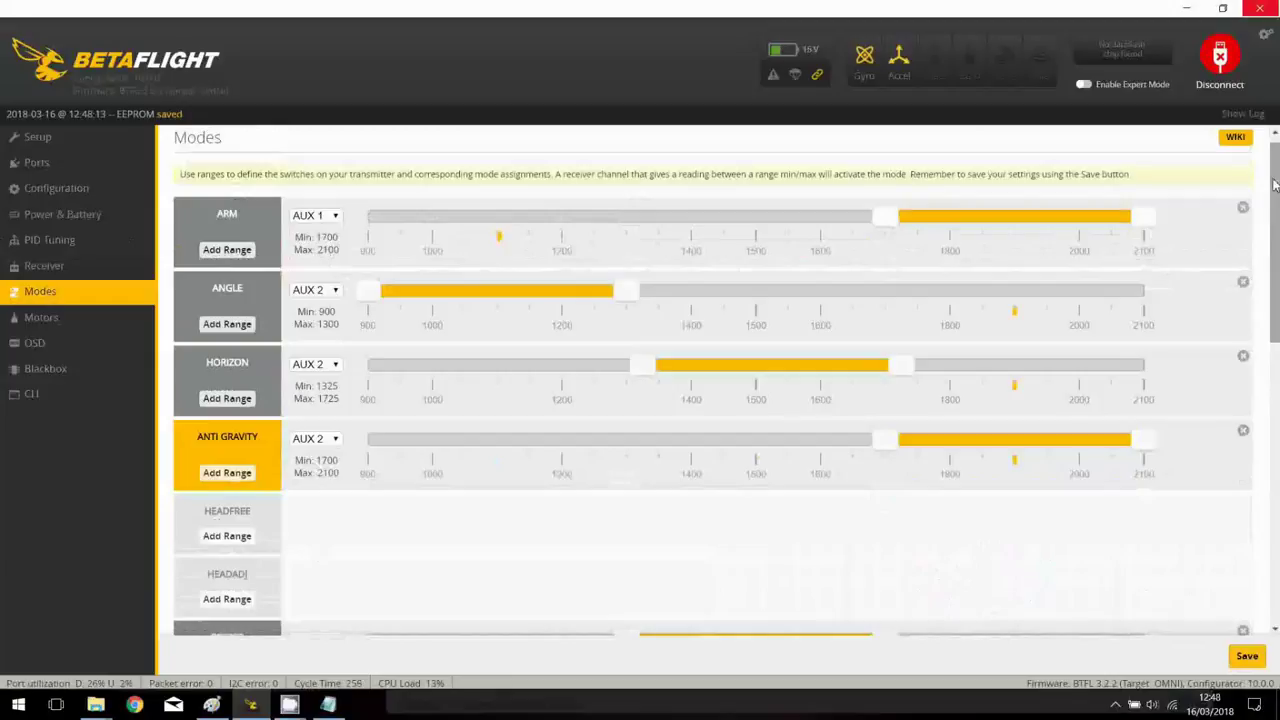
pyautogui.moveTo(1275, 185); pyautogui.dragTo(1245, 457)
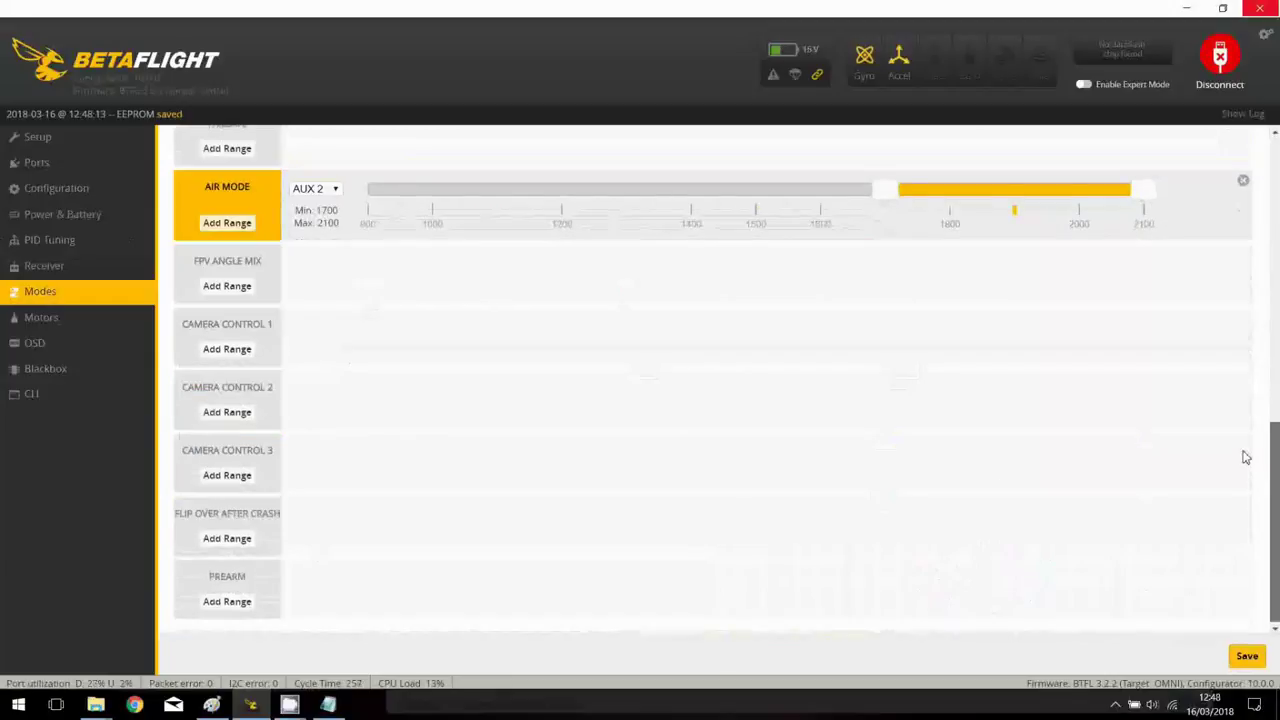
# Set the Capacity alarm in the OSD settings to 550
pyautogui.click(48, 318)
pyautogui.click(40, 352)
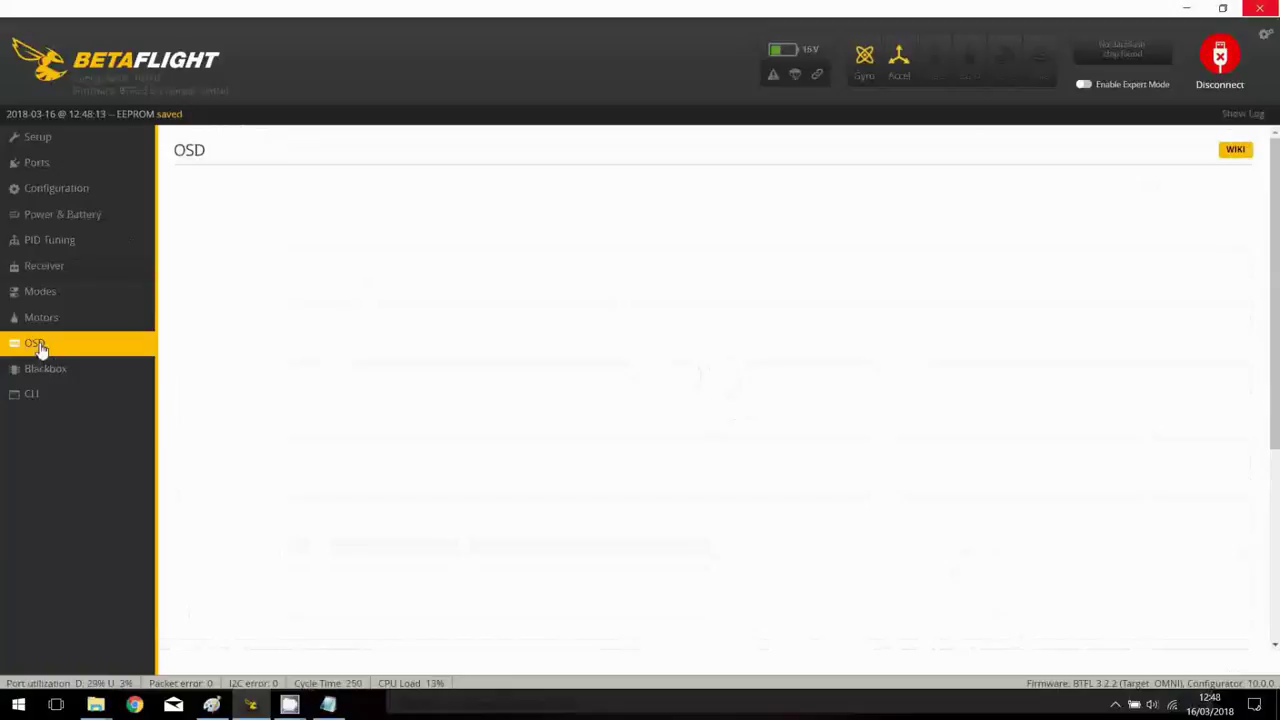
pyautogui.press('BackSpace')
pyautogui.press('BackSpace')
pyautogui.press('BackSpace')
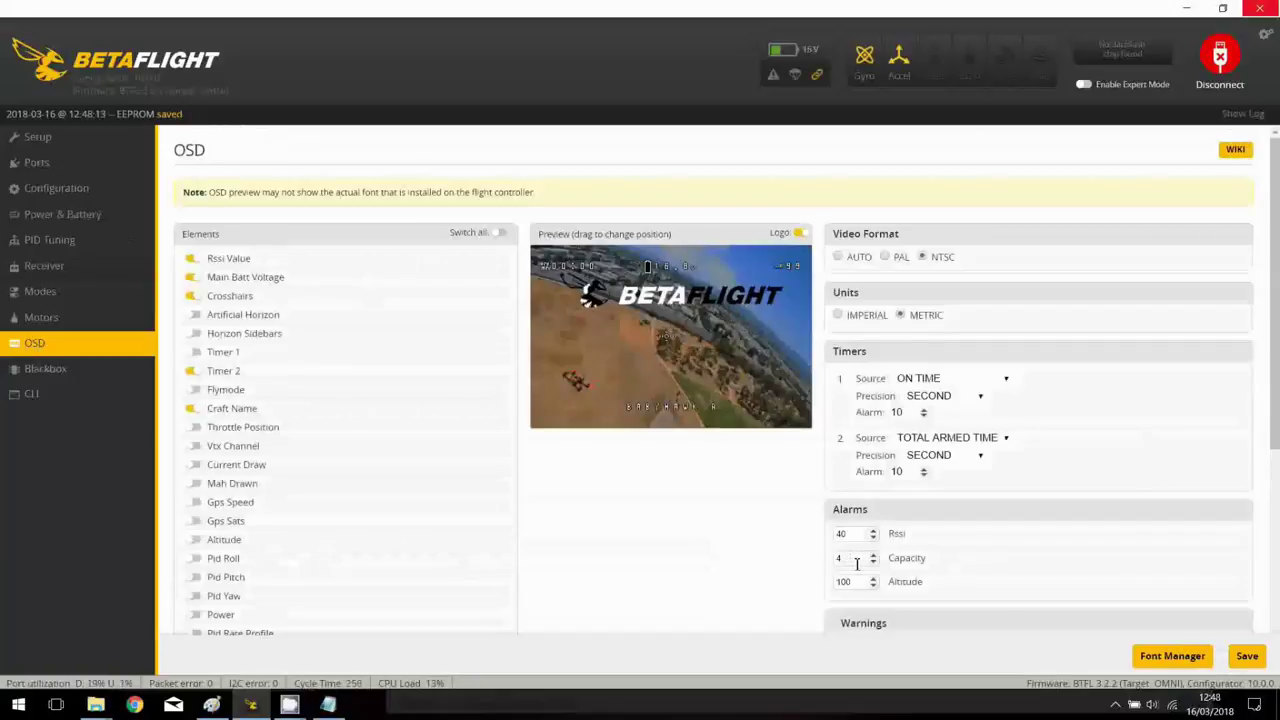
pyautogui.write('550')
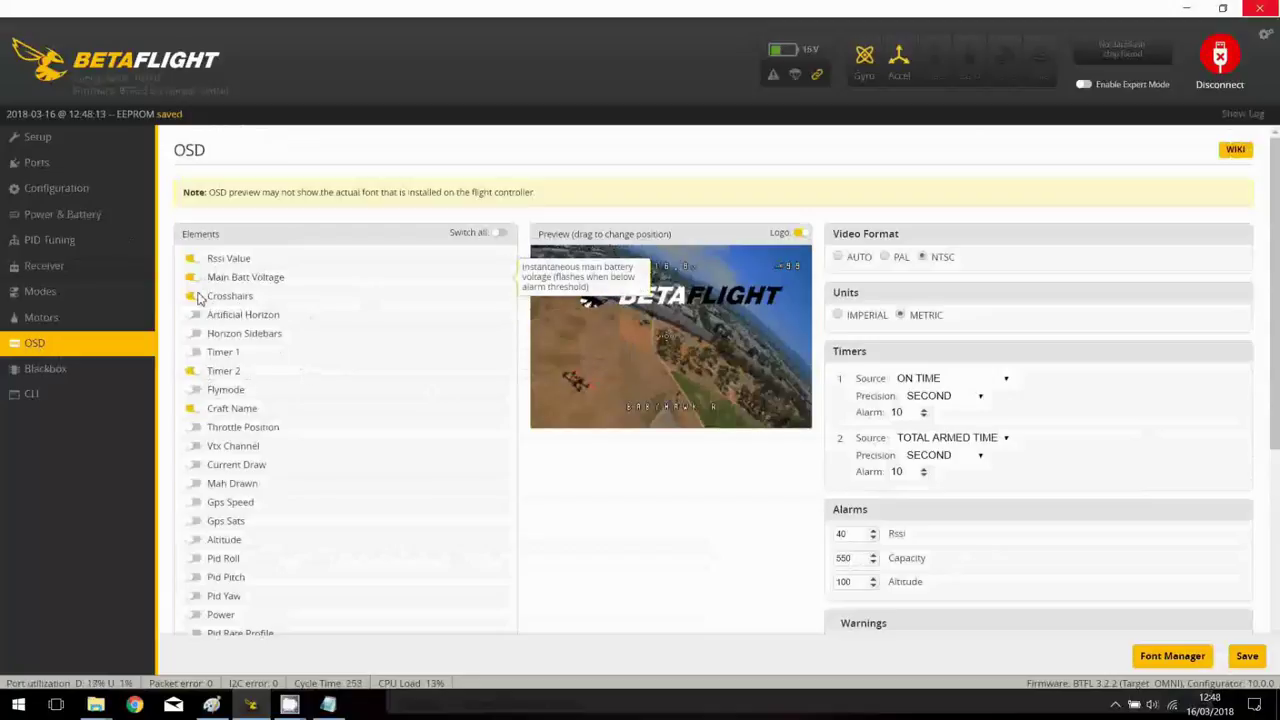
# Enable the Throttle Position and Flymode OSD elements, place Flymode in the preview's lower-right corner, save, and open the font manager
pyautogui.click(195, 429)
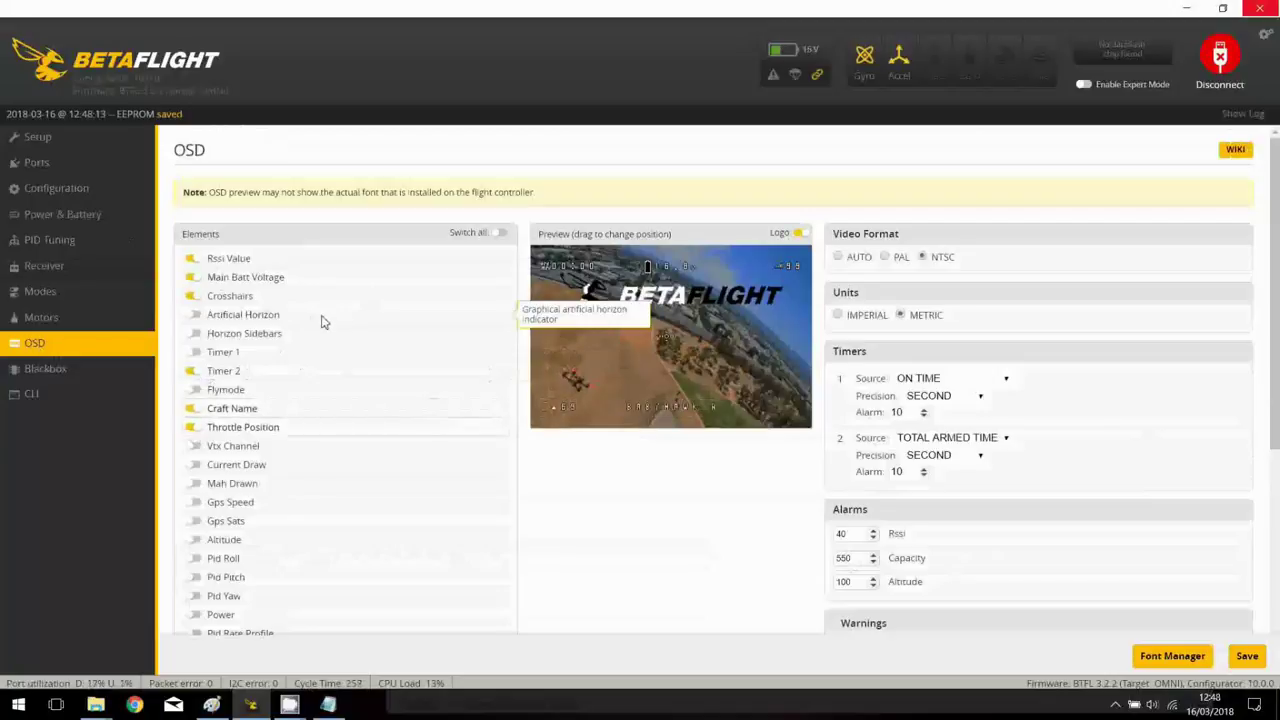
pyautogui.click(195, 390)
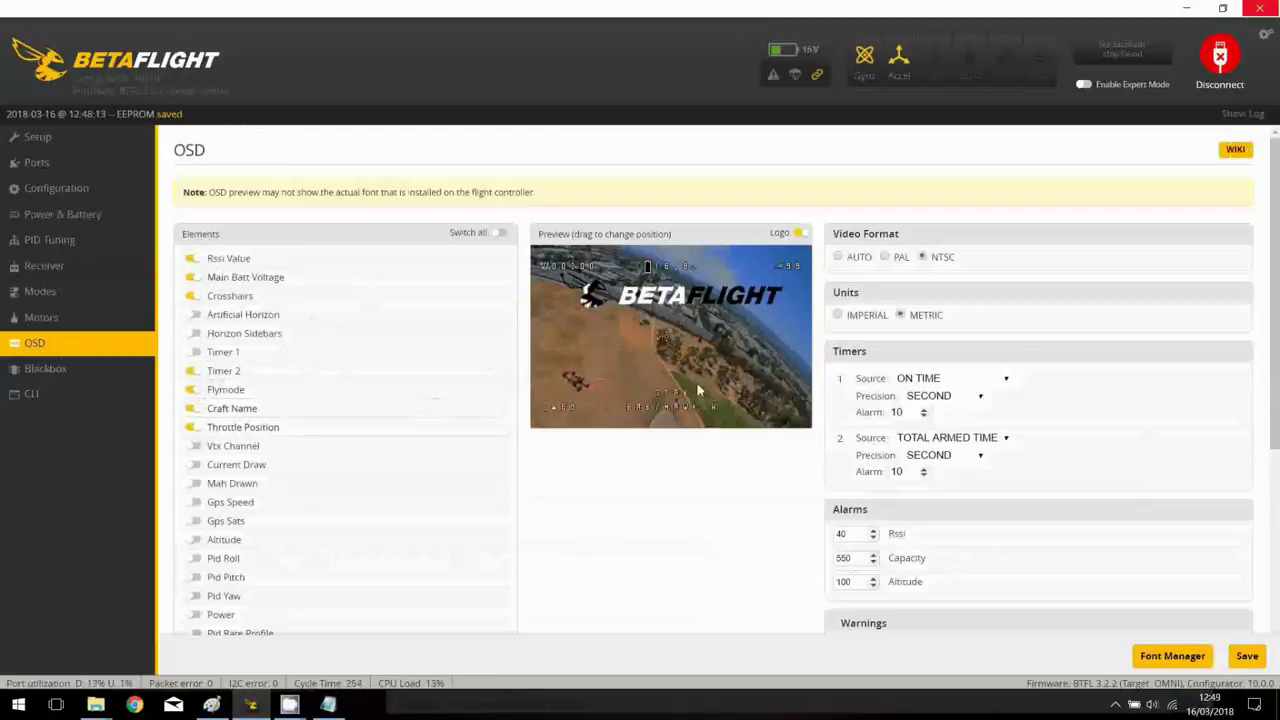
pyautogui.moveTo(672, 392); pyautogui.dragTo(760, 408)
pyautogui.click(1246, 656)
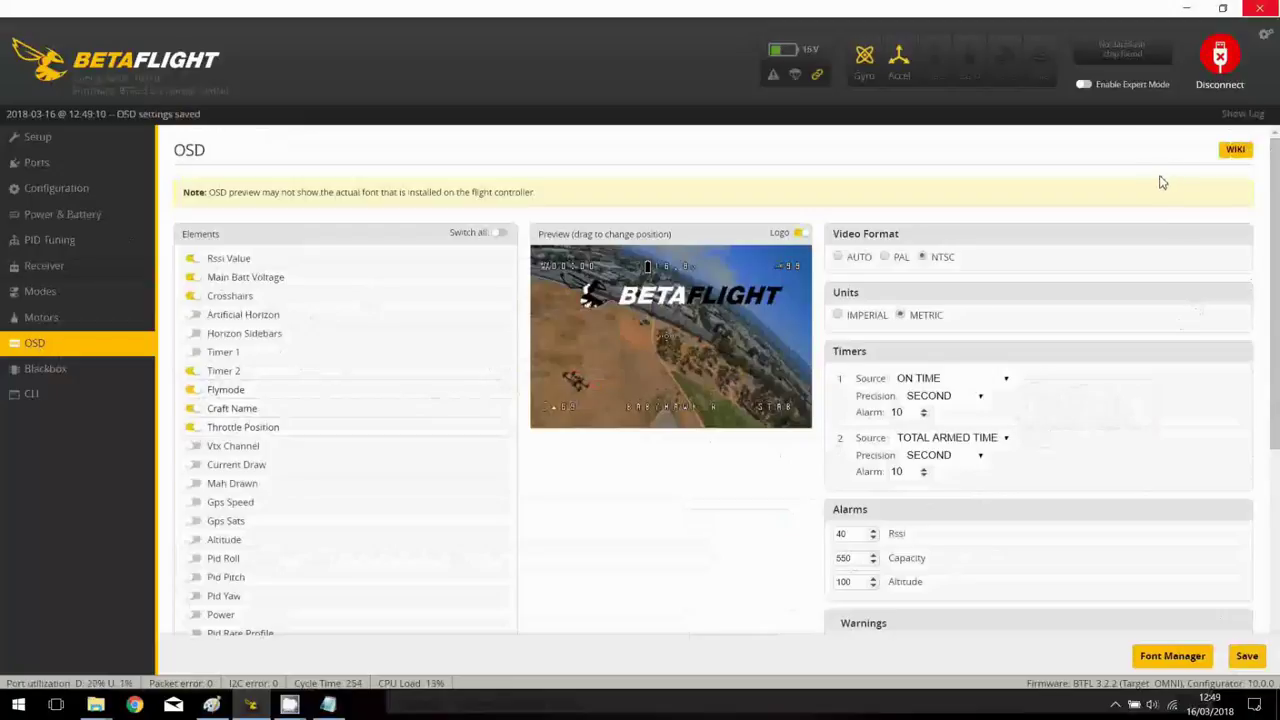
pyautogui.click(1170, 656)
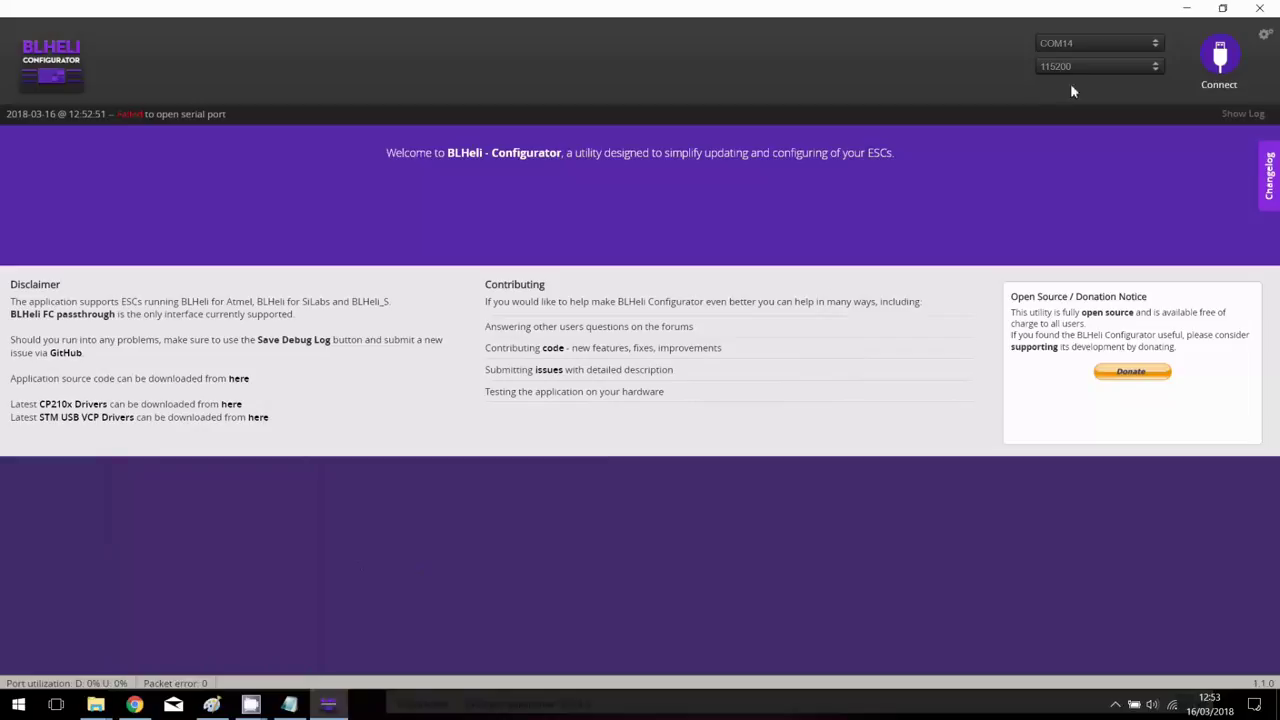
# Connect to the flight controller in BLHeli Configurator, read the ESC setup, and write it back with Brake on Stop enabled
pyautogui.click(1220, 60)
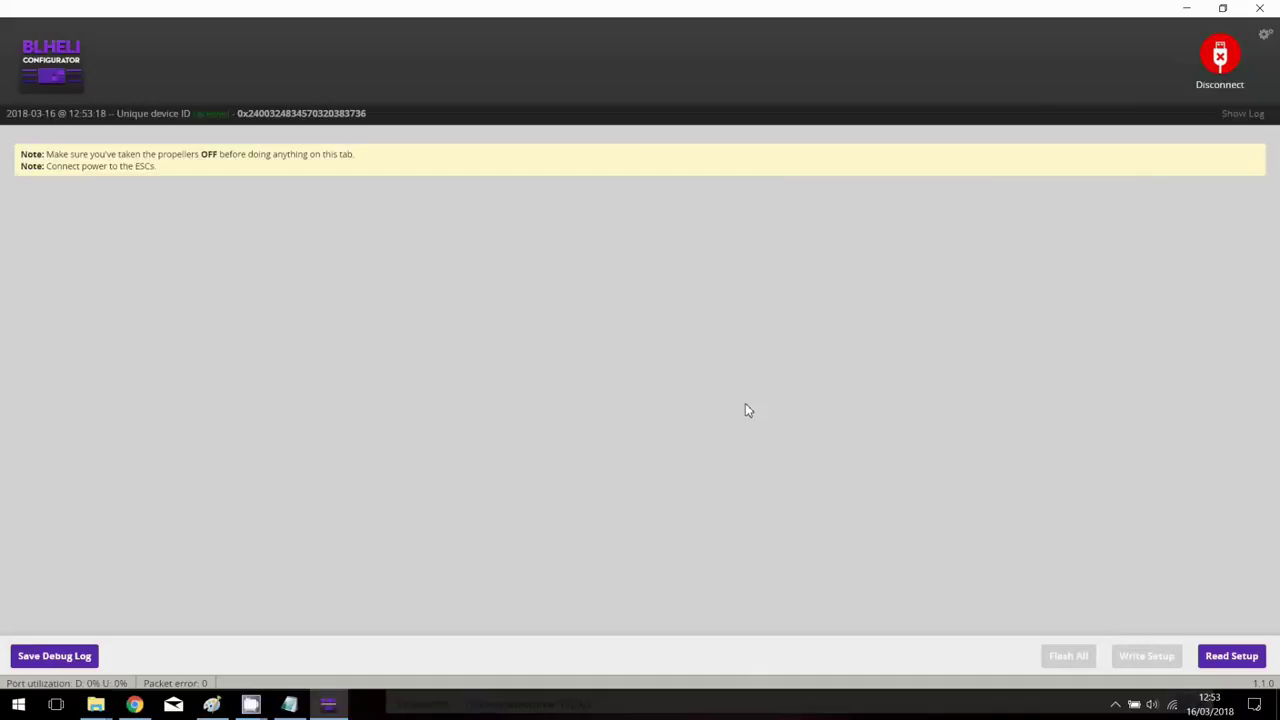
pyautogui.click(1226, 658)
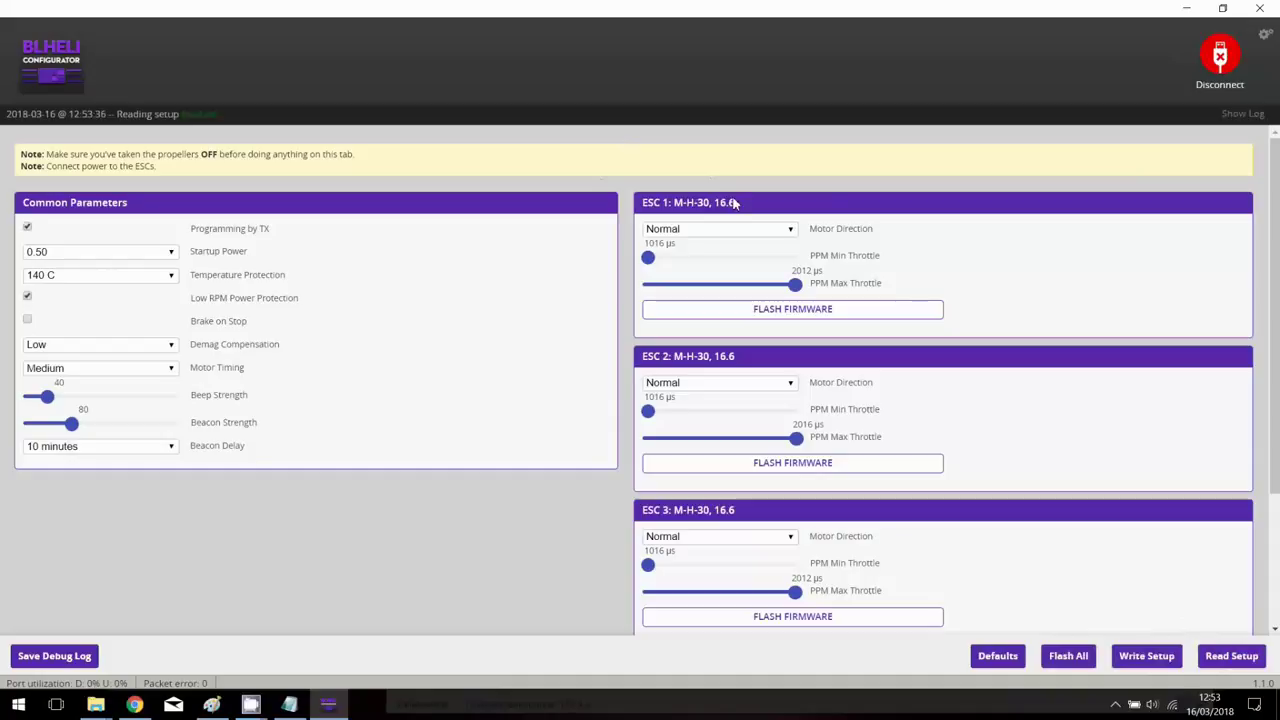
pyautogui.click(28, 321)
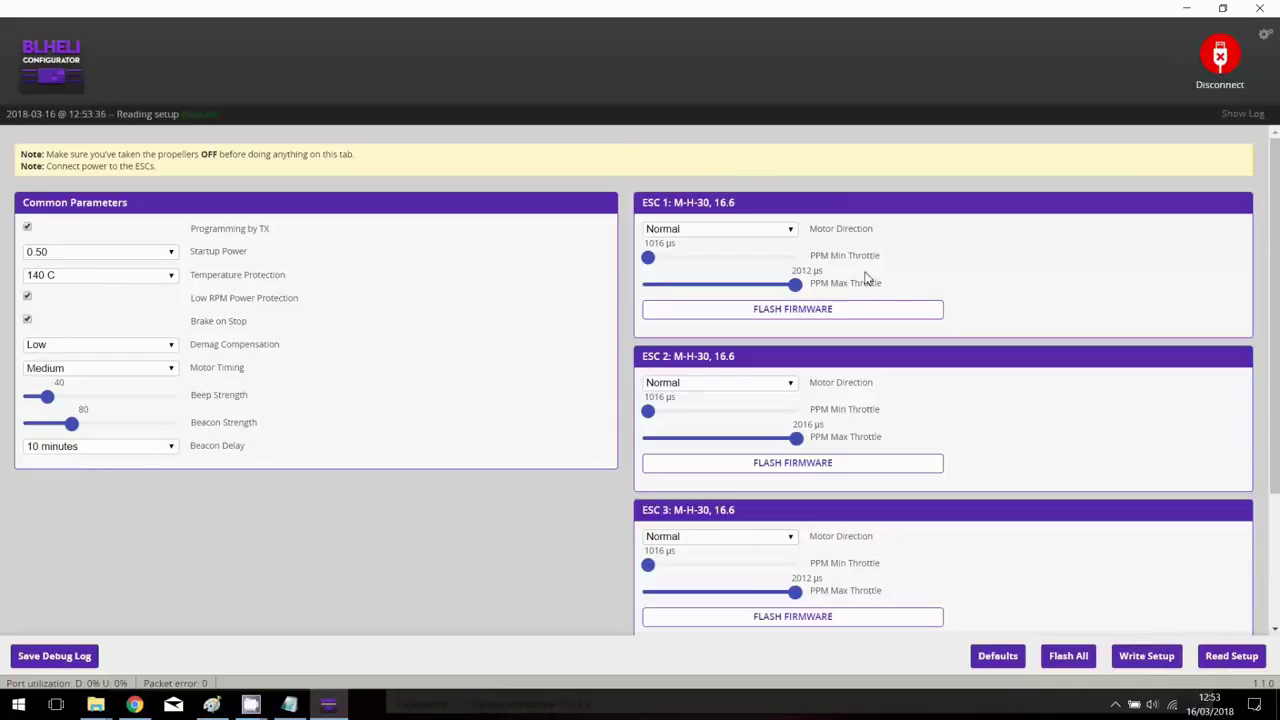
pyautogui.moveTo(1276, 200); pyautogui.dragTo(1272, 376)
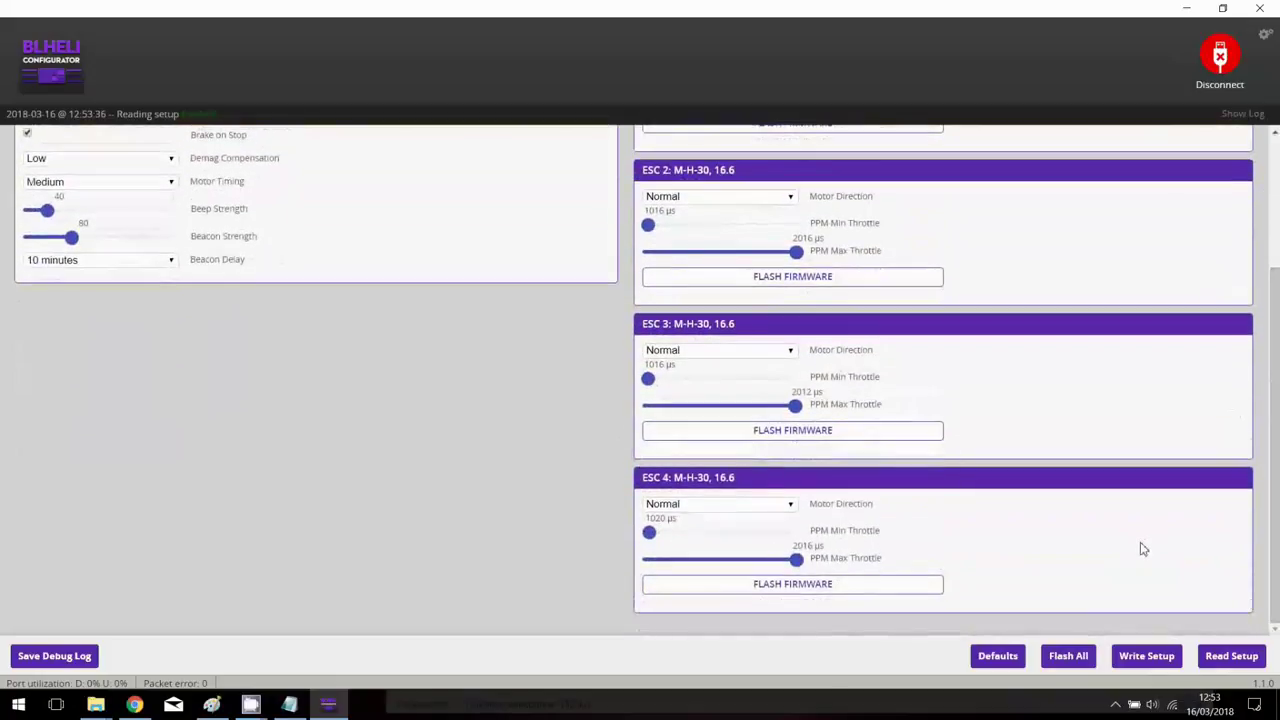
pyautogui.click(1144, 658)
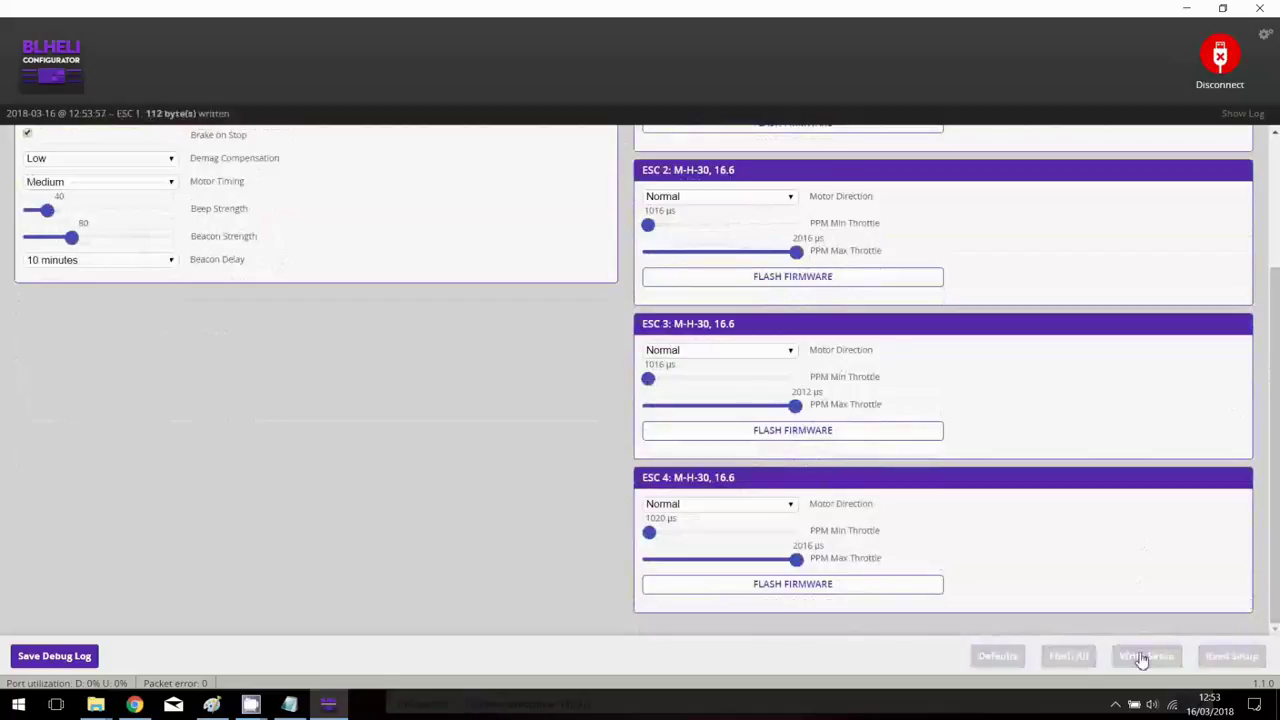